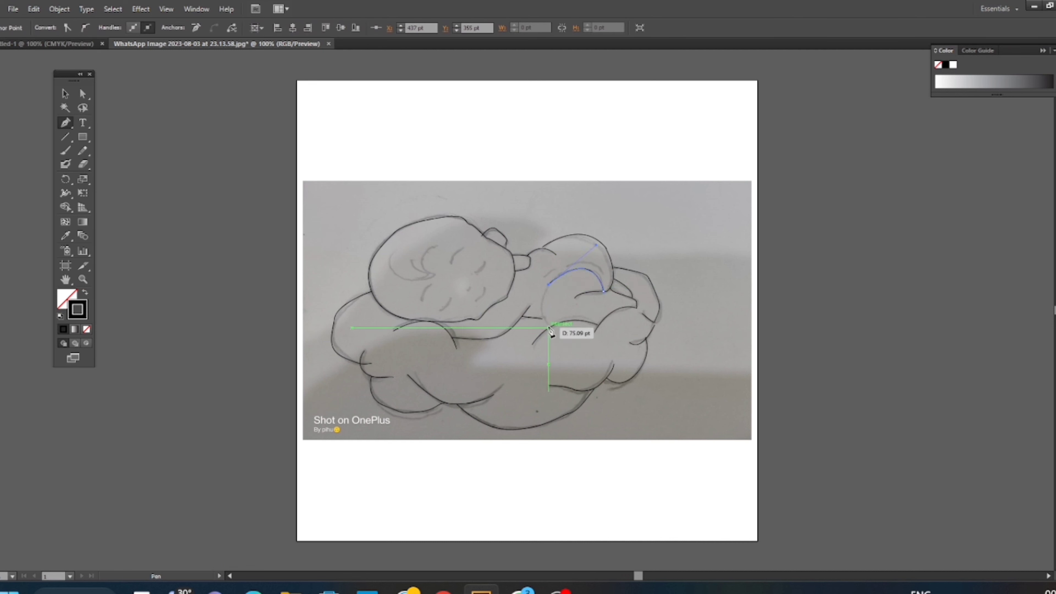
- Finish tracing the bent leg's curved outline and trace the short crease arc just above it with the Pen tool
drag(550, 328, 570, 365)
ctrl+click(218, 109)
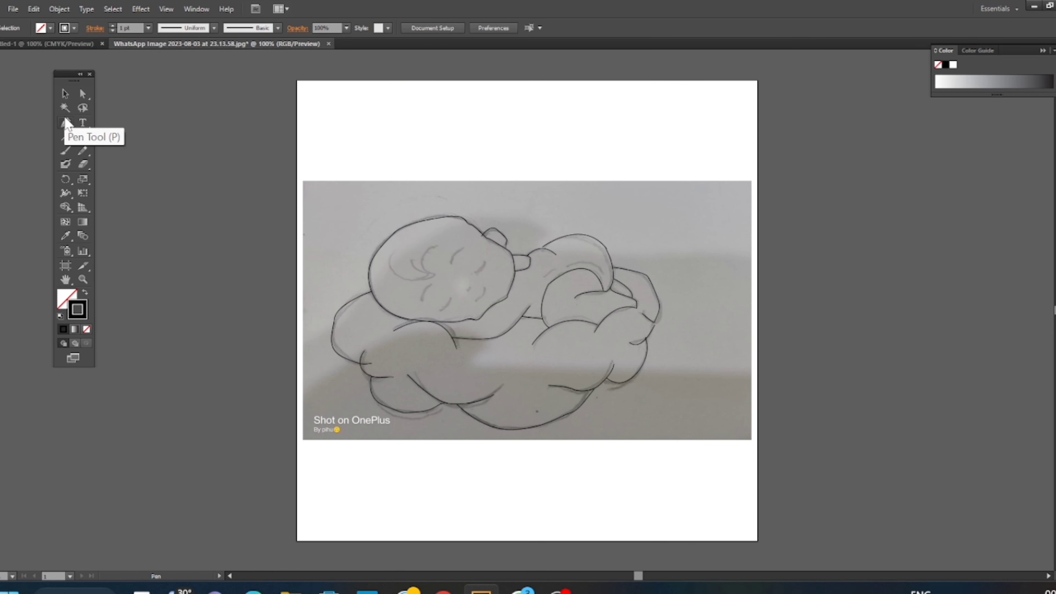
click(604, 276)
drag(576, 263, 537, 284)
click(82, 93)
click(218, 140)
- Trace the short crease line on the baby's back beside the bent leg with the Pen tool
click(65, 123)
click(556, 268)
click(84, 93)
click(217, 125)
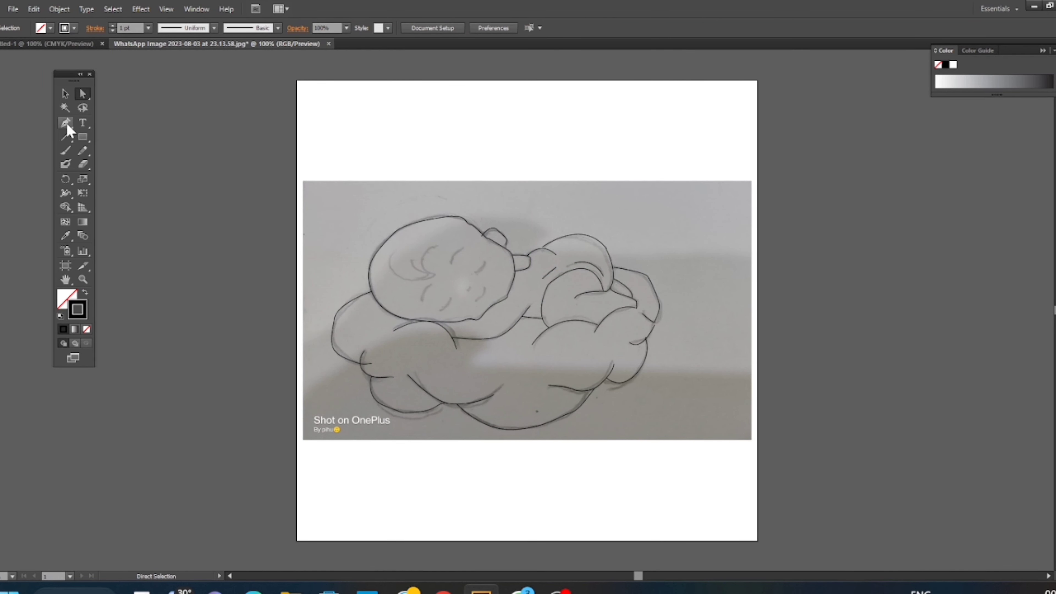
- Trace the first two hair strands on the baby's forehead as separate open Pen tool curves
click(65, 122)
click(434, 247)
click(83, 93)
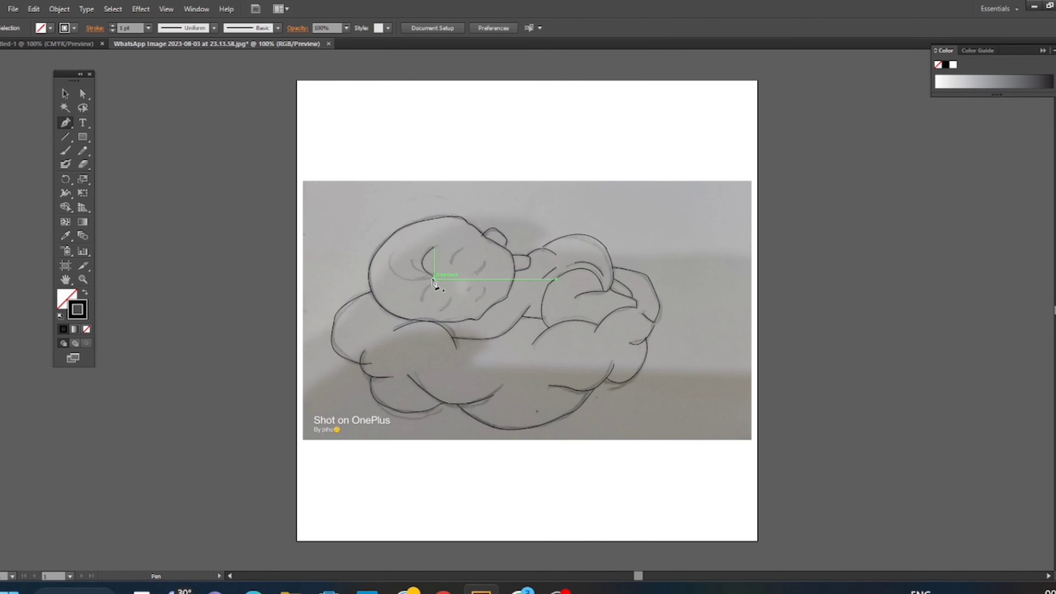
click(248, 152)
mouse_move(395, 261)
mouse_down()
mouse_move(404, 260)
mouse_move(397, 251)
mouse_move(443, 279)
mouse_move(413, 243)
mouse_move(479, 249)
mouse_up()
key(ctrl+z)
key(p)
click(391, 268)
click(83, 93)
click(145, 130)
- Trace the remaining strands of the baby's hair curl so they meet at its tip
click(65, 123)
click(412, 260)
click(83, 93)
click(145, 101)
click(65, 123)
click(434, 275)
click(82, 94)
click(187, 135)
- Trace the eyebrow nearest the baby's ear as an open Pen tool curve
click(65, 123)
click(452, 263)
click(83, 94)
click(142, 108)
- Trace the other eyebrow below the hair curl, undoing and redrawing the curve until it follows the sketch
click(65, 123)
click(432, 286)
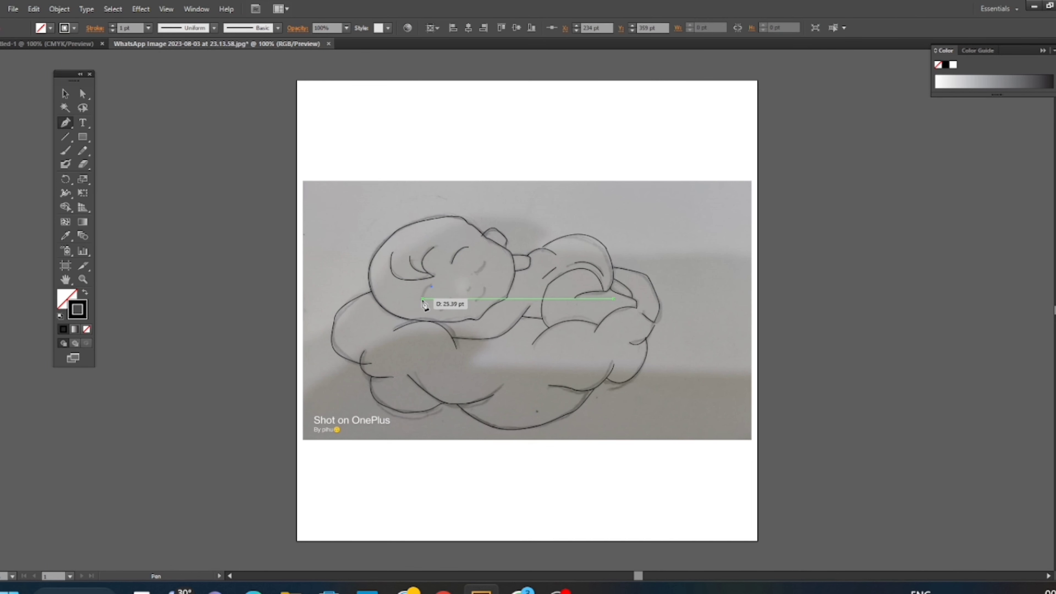
drag(422, 299, 422, 314)
click(83, 94)
click(134, 203)
key(ctrl+z)
click(66, 123)
click(434, 280)
ctrl+click(149, 172)
key(ctrl+z)
key(ctrl+z)
click(435, 283)
ctrl+click(154, 172)
click(476, 274)
drag(485, 257, 495, 238)
ctrl+click(153, 102)
click(472, 273)
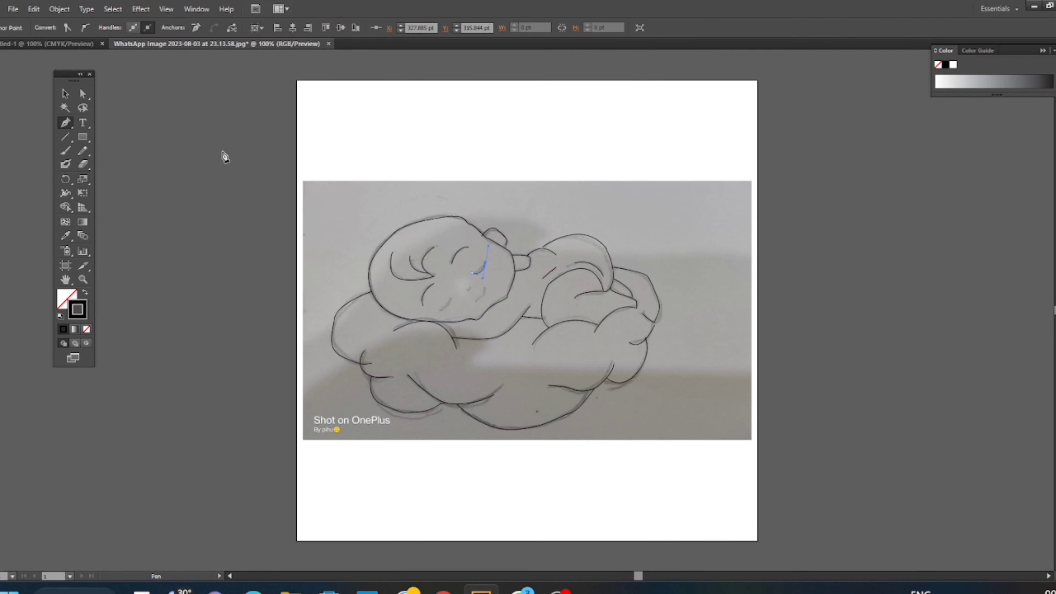
click(386, 151)
click(66, 122)
click(473, 273)
drag(485, 253, 488, 231)
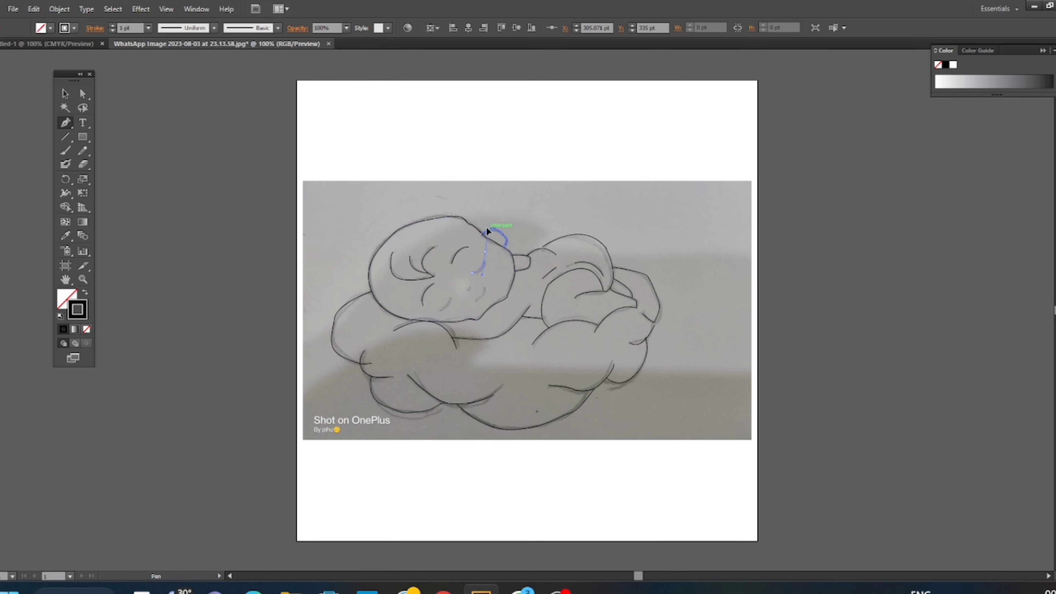
ctrl+click(176, 123)
key(ctrl+z)
click(455, 300)
key(p)
click(452, 295)
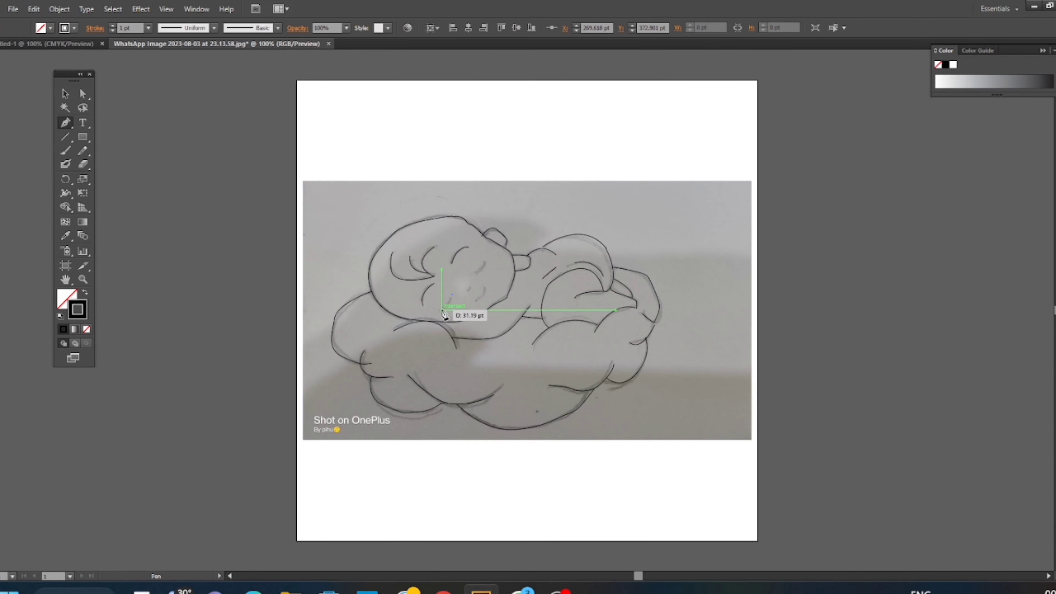
key(ctrl+z)
click(451, 298)
drag(439, 312, 435, 312)
ctrl+click(281, 111)
key(ctrl+z)
key(ctrl+z)
- Trace the baby's two closed eyes as separate open Pen tool curves following the sketch
click(451, 294)
ctrl+click(200, 142)
click(66, 124)
click(486, 262)
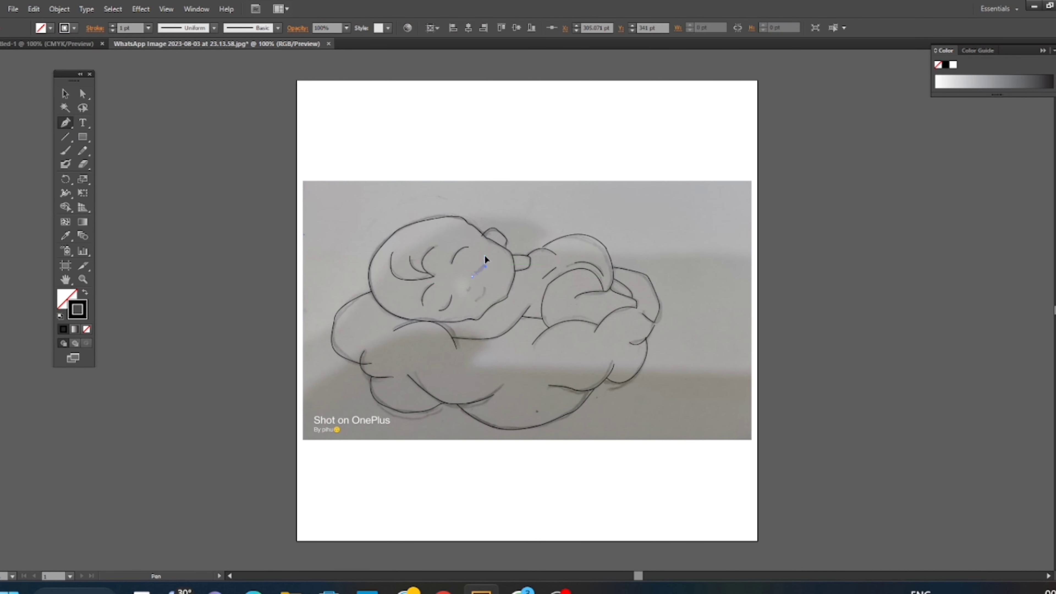
key(ctrl+shift+a)
drag(473, 276, 492, 278)
click(477, 302)
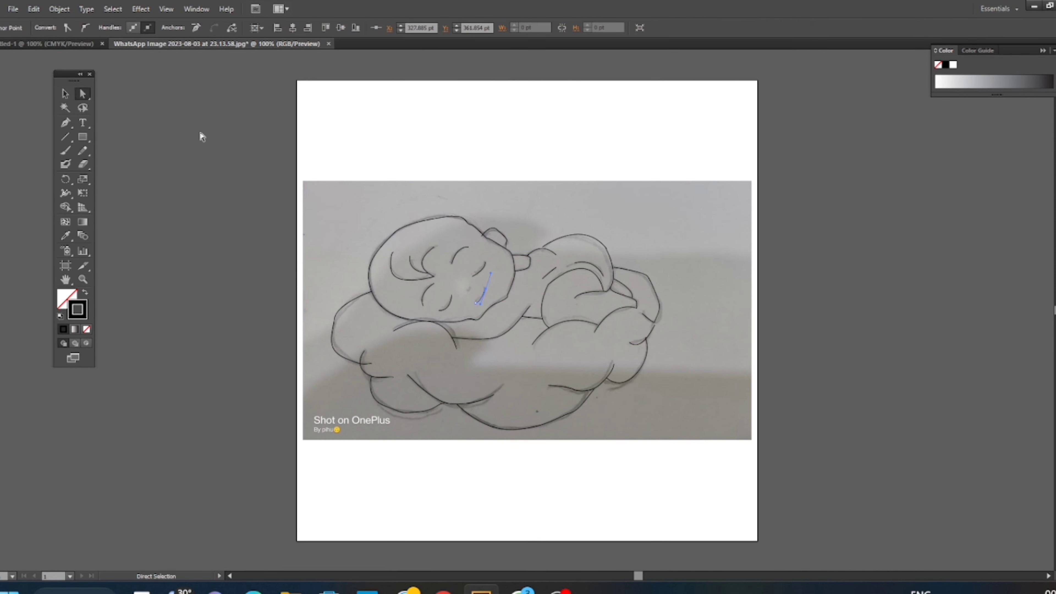
ctrl+click(201, 133)
key(p)
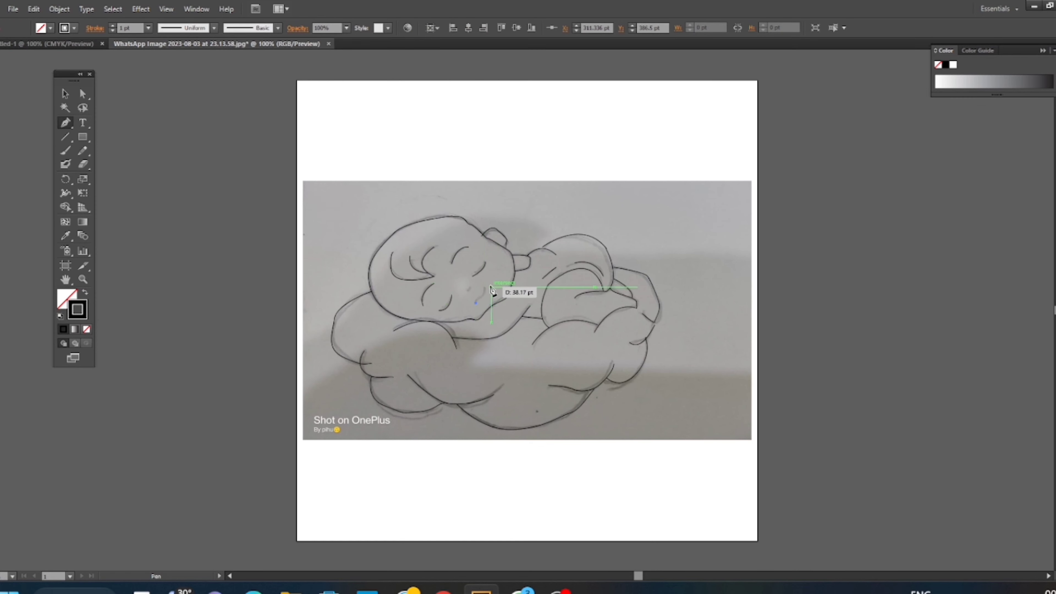
click(491, 277)
key(ctrl+z)
key(ctrl+z)
click(476, 303)
ctrl+click(333, 149)
key(ctrl+z)
key(ctrl+z)
click(476, 303)
mouse_move(486, 293)
mouse_down()
mouse_move(495, 270)
mouse_move(487, 285)
mouse_up()
key(ctrl+z)
key(ctrl+z)
- Trace the baby's mouth as a short open curve along the sketched line
click(473, 303)
ctrl+click(383, 290)
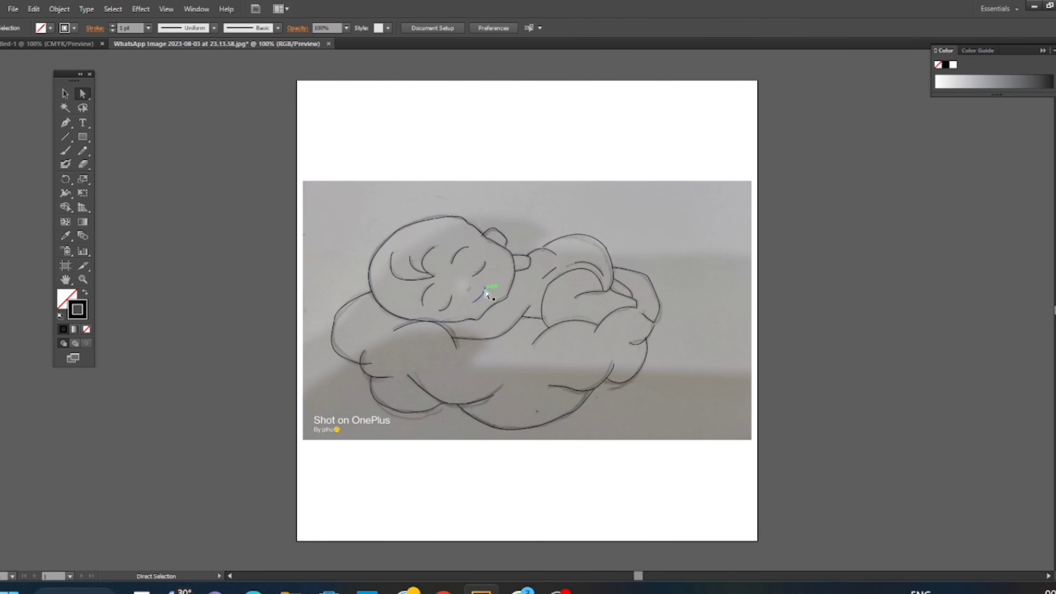
ctrl+click(486, 292)
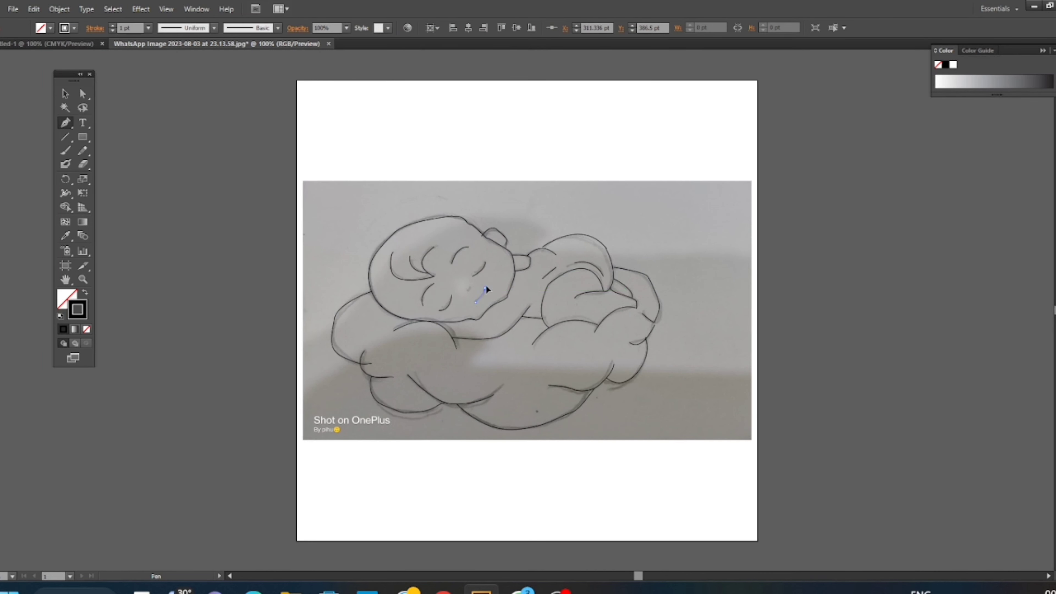
ctrl+click(308, 99)
- Trace the baby's nose with small, short Pen tool strokes between the eyes and the mouth
click(469, 289)
click(473, 287)
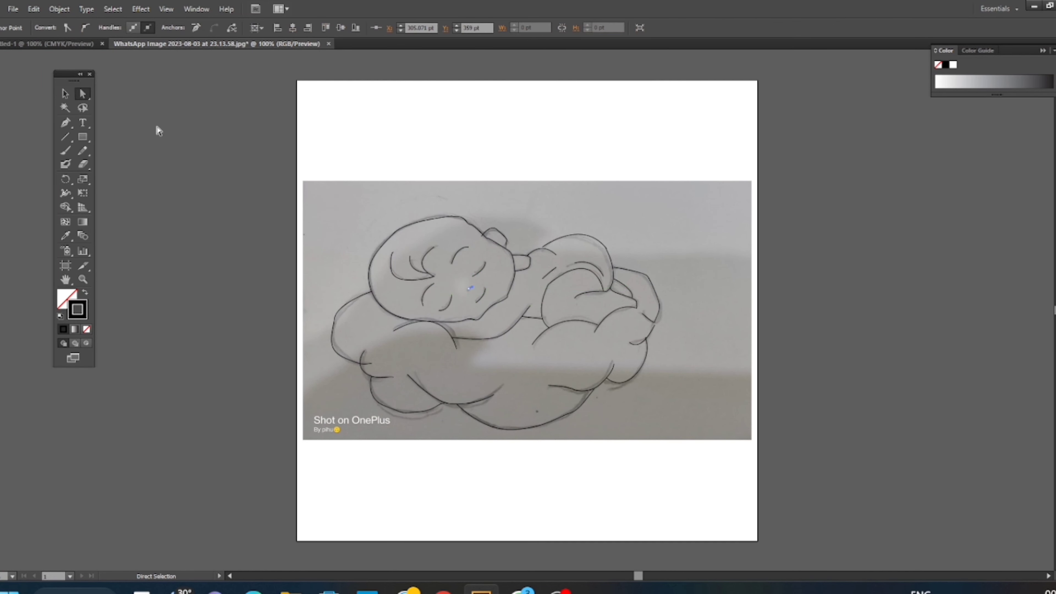
ctrl+click(158, 127)
click(480, 291)
ctrl+click(109, 94)
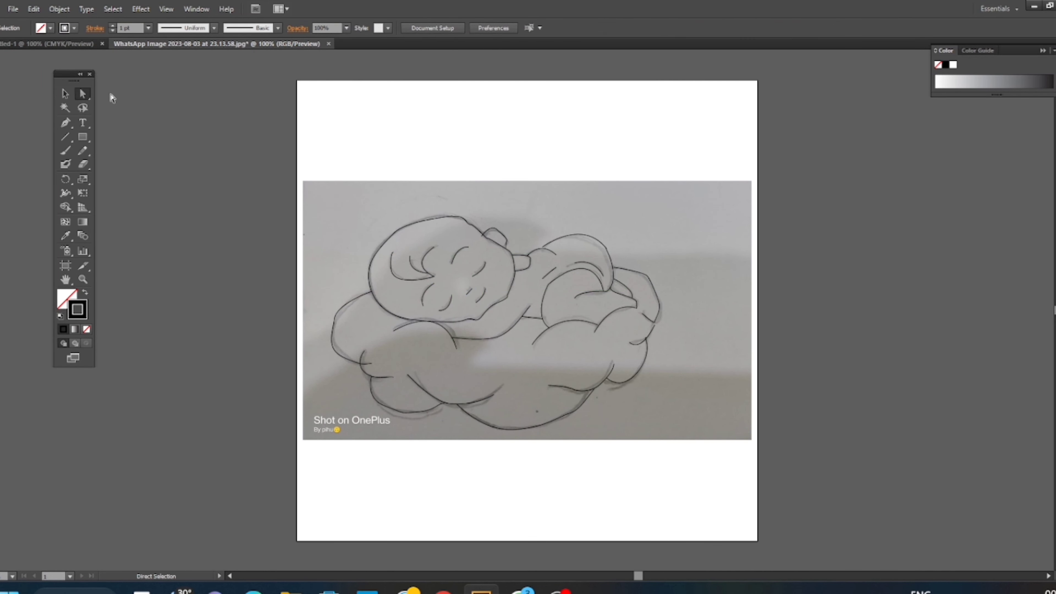
click(67, 122)
click(469, 290)
click(472, 288)
ctrl+click(249, 79)
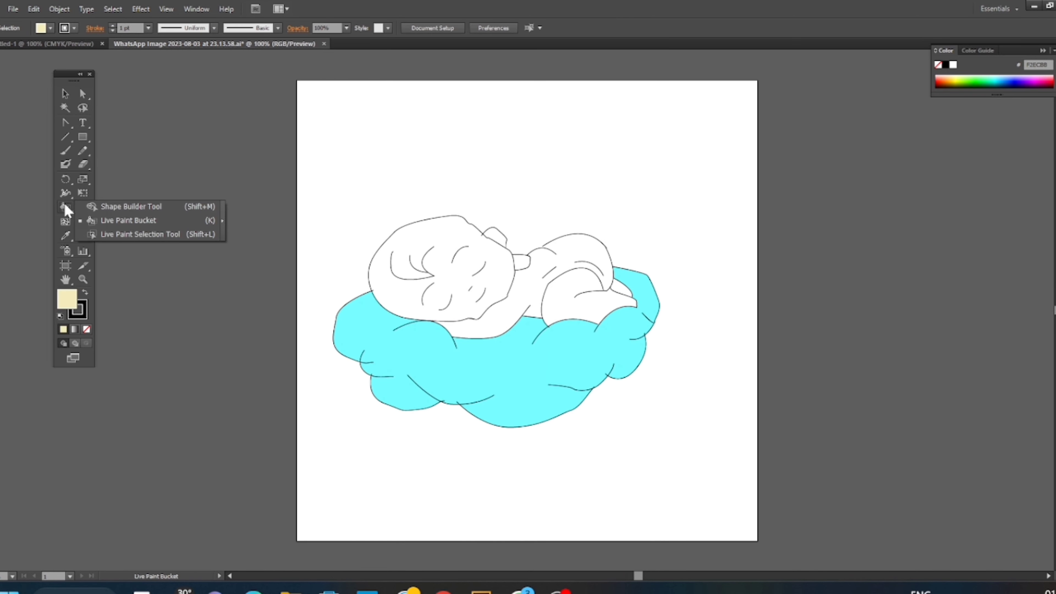
- Fill the baby's head, nappy area and leg with pale yellow using the Live Paint Bucket
click(416, 258)
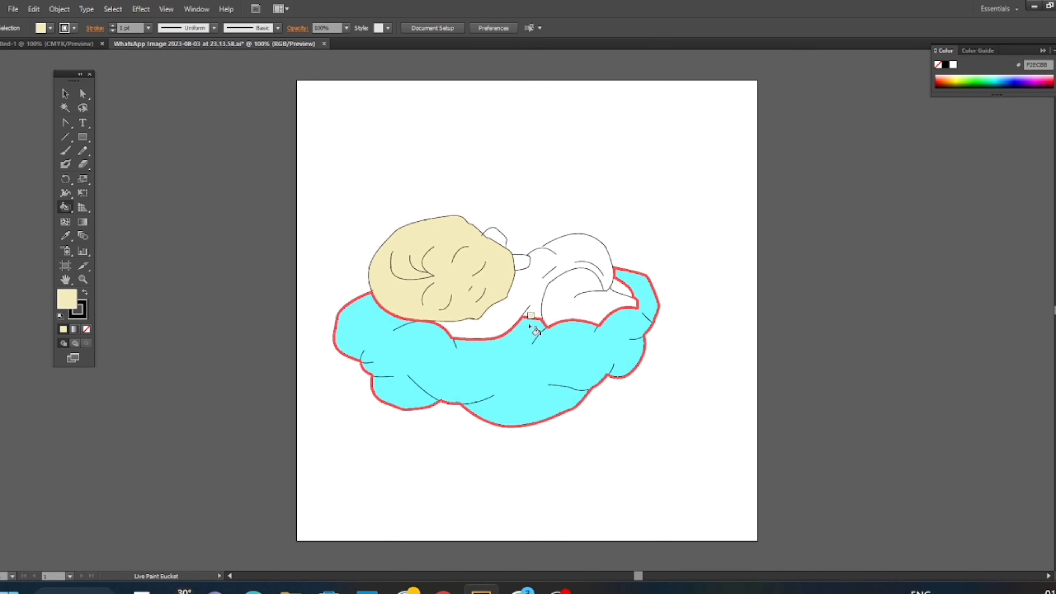
click(574, 250)
click(582, 298)
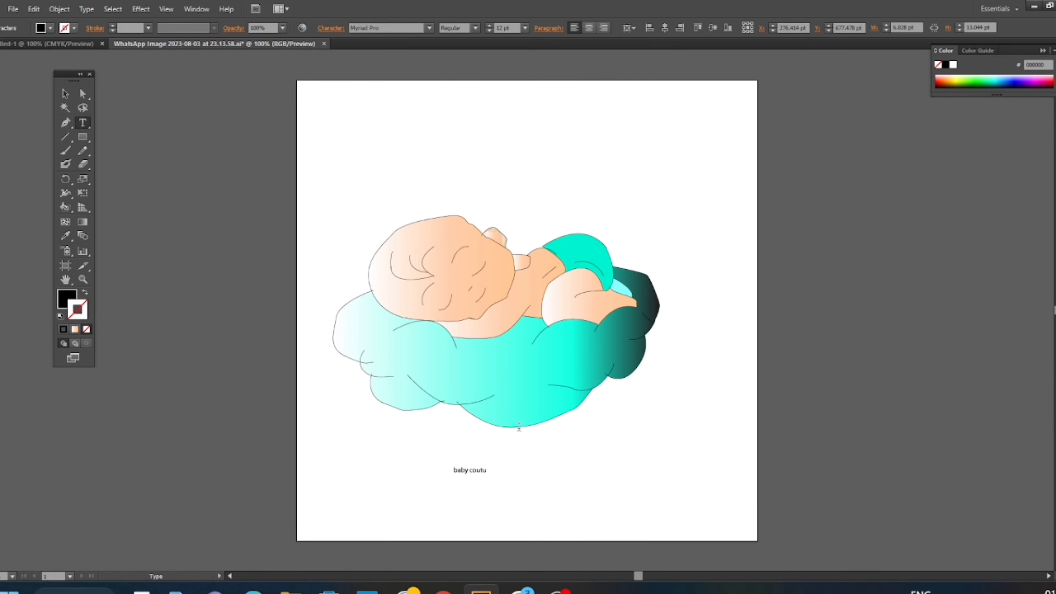
- Enlarge the "baby couture" text to about 265 pt wide and place it directly beneath the cloud
click(67, 94)
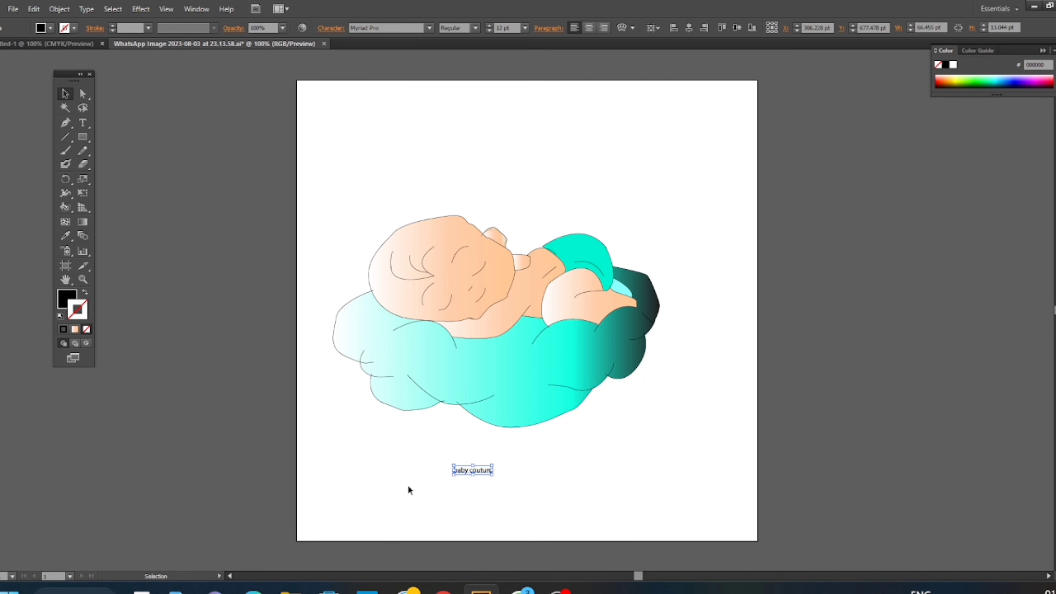
drag(493, 476, 562, 496)
click(597, 506)
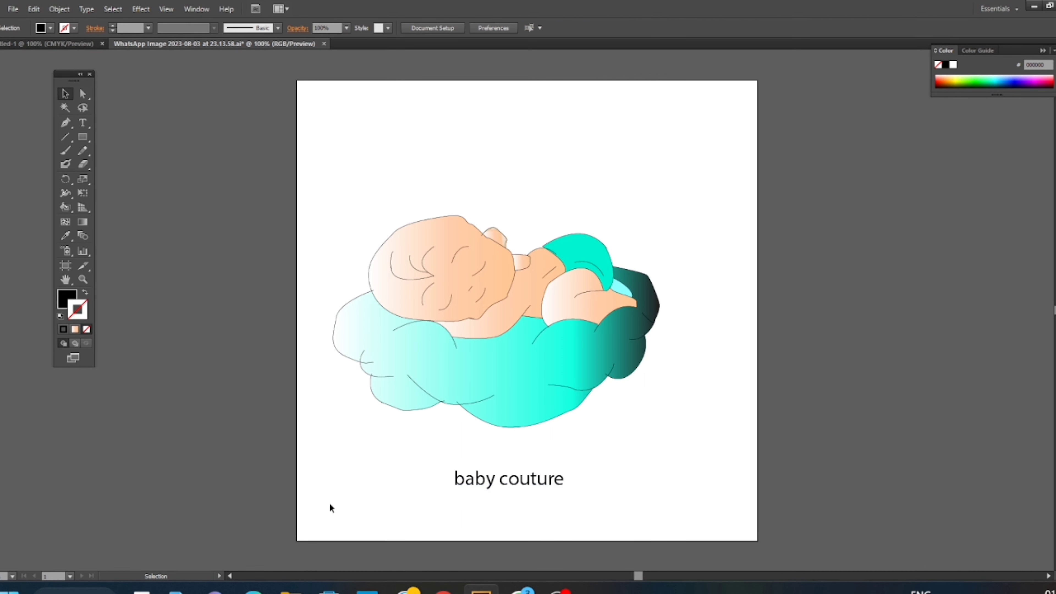
drag(429, 441, 535, 449)
click(599, 449)
click(630, 442)
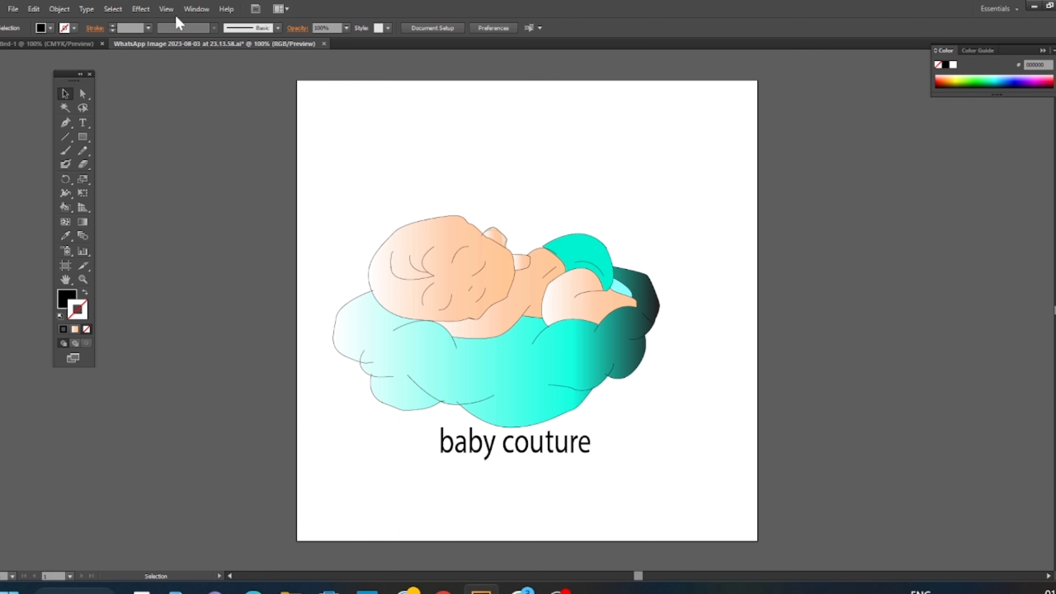
- Look through the brush types, graphic styles, document setup and general preferences without changing any settings
click(278, 29)
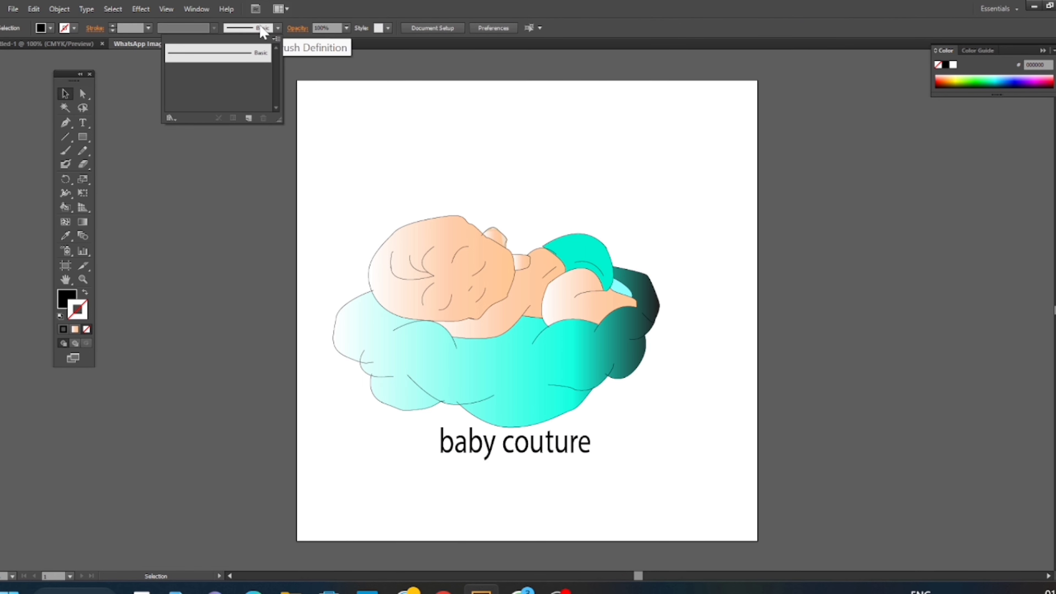
click(249, 118)
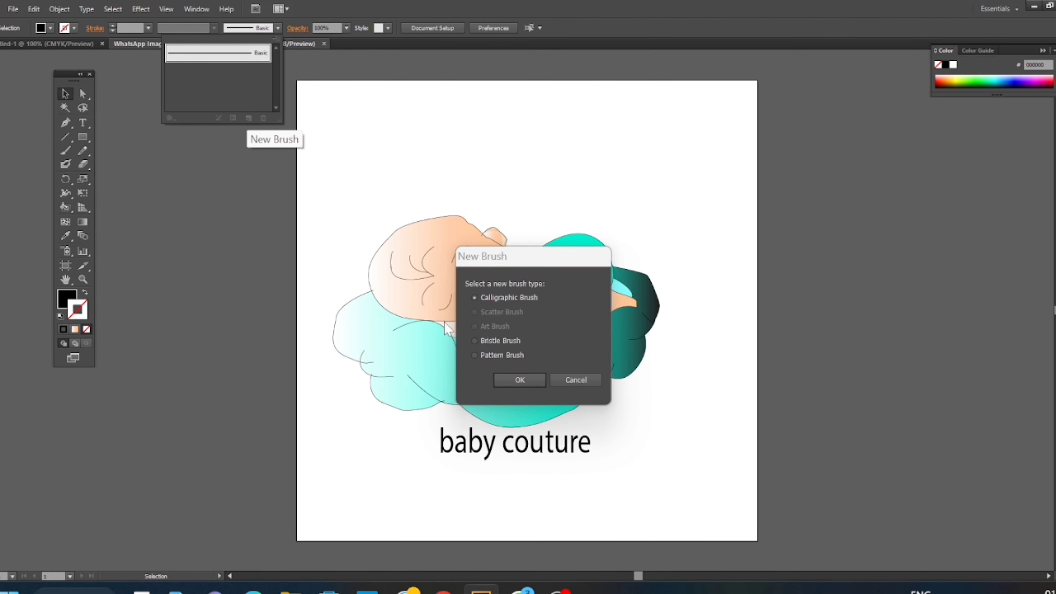
click(466, 377)
click(642, 391)
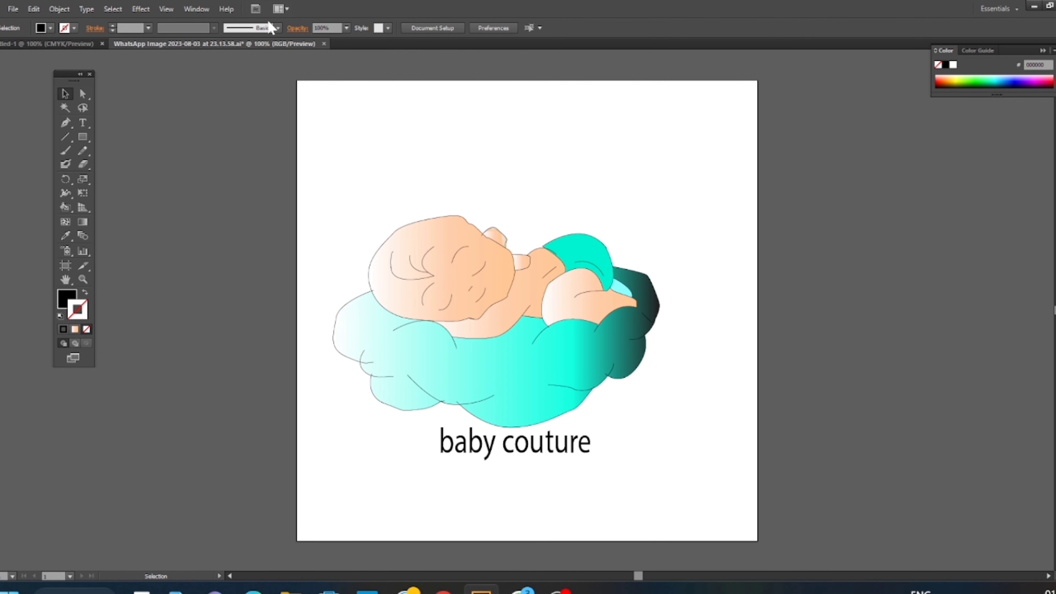
click(388, 29)
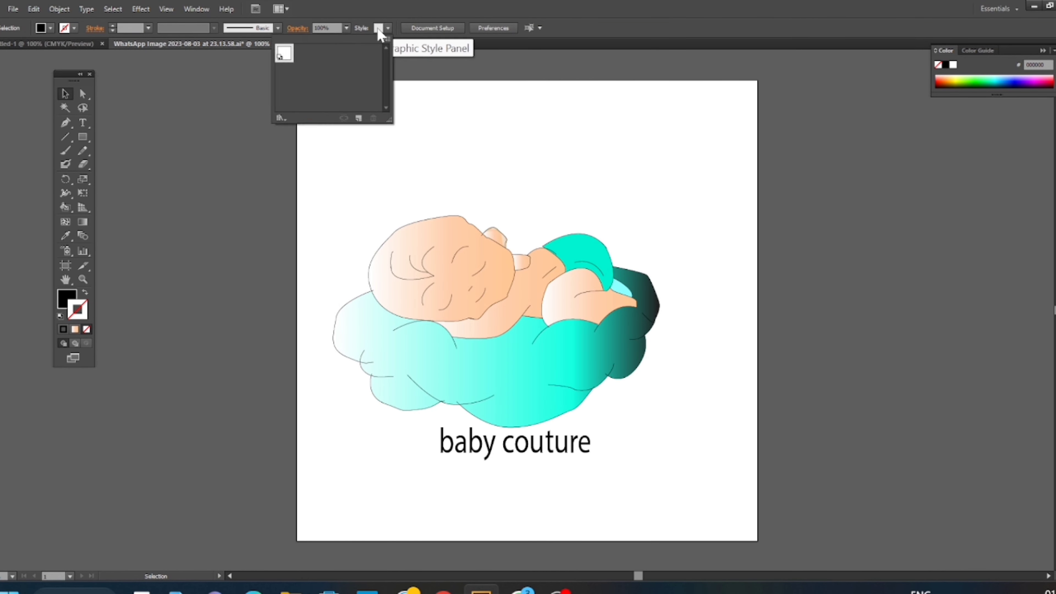
click(378, 28)
click(431, 29)
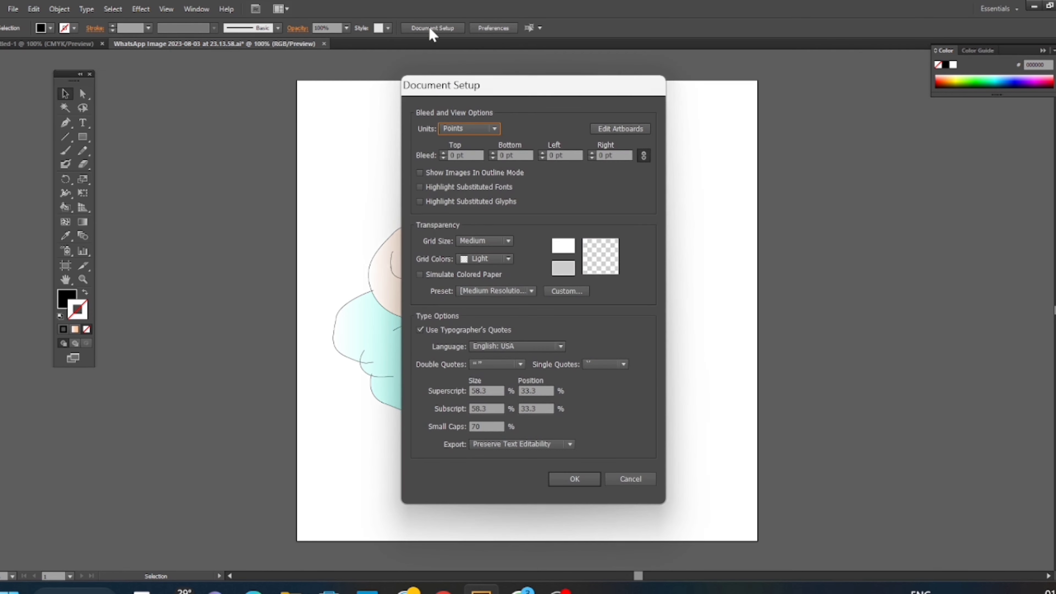
click(630, 479)
click(493, 28)
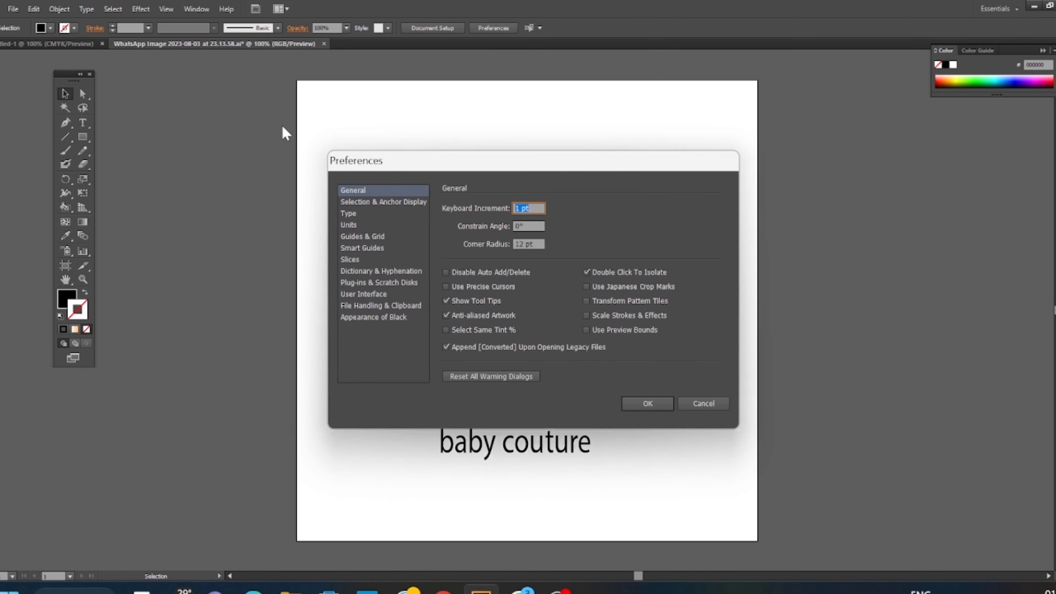
click(704, 403)
- Set the font of the "baby couture" text to Nueva Std
drag(402, 424, 617, 474)
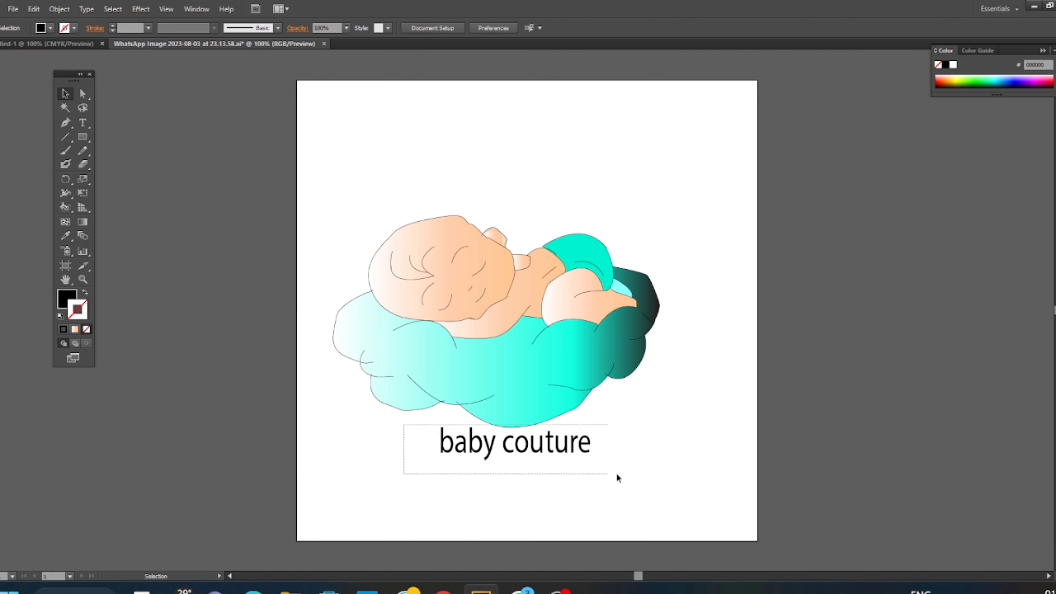
click(177, 385)
click(523, 446)
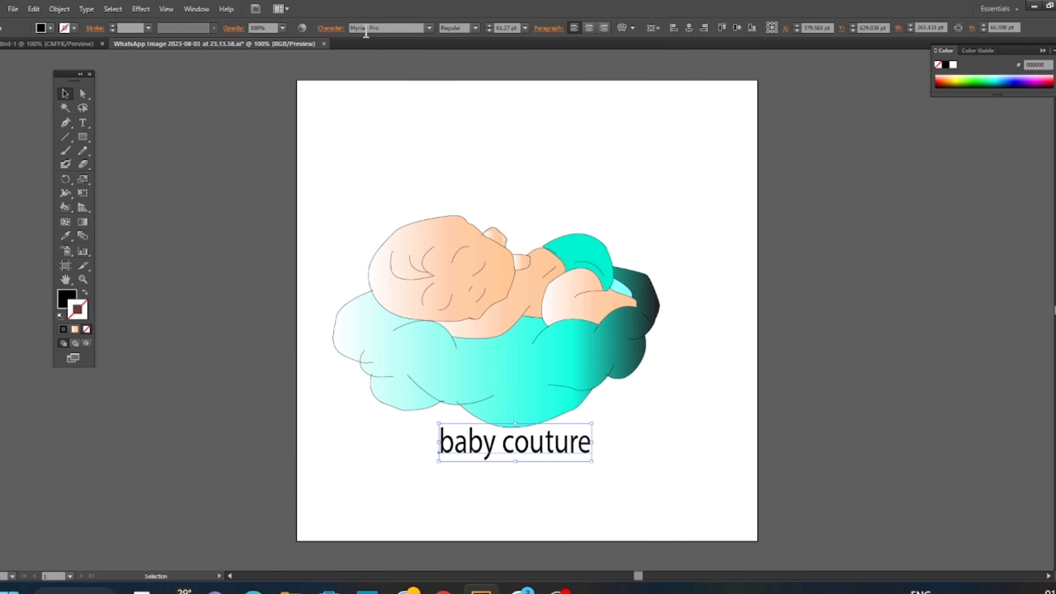
click(429, 27)
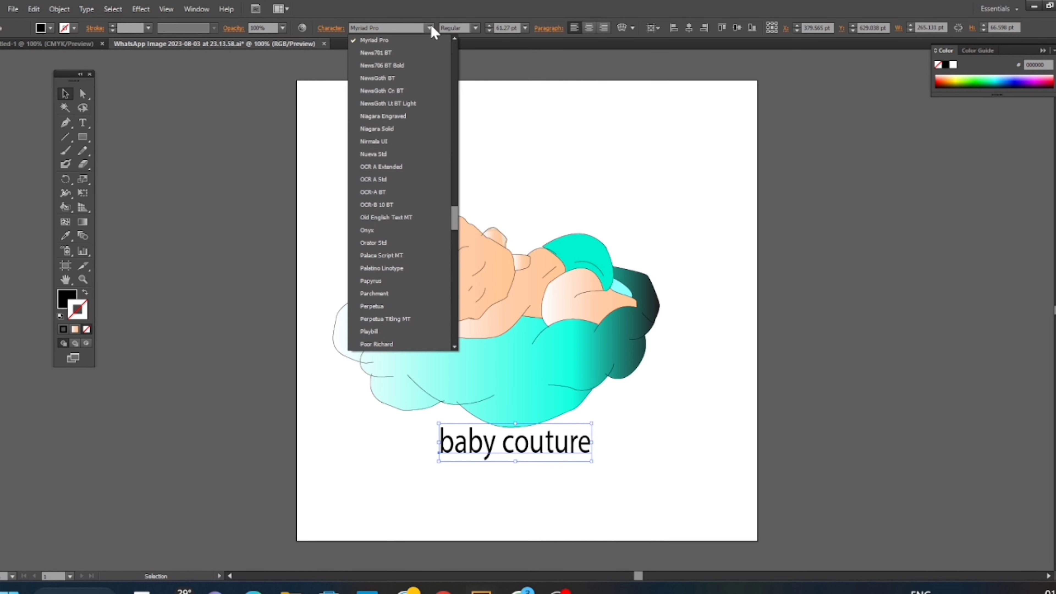
click(389, 154)
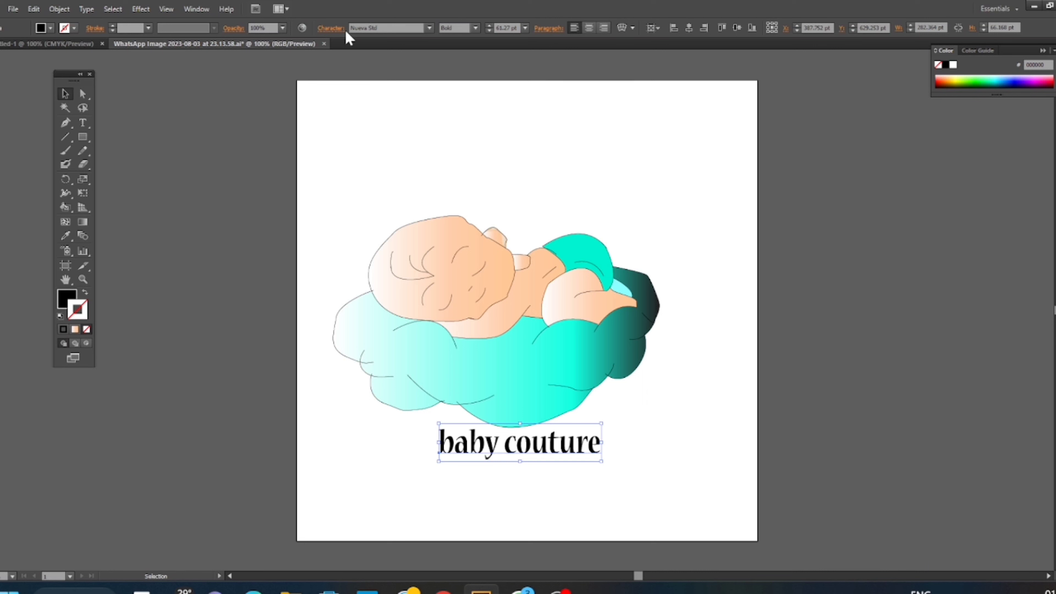
- Try the Italic and Bold Condensed styles on the "baby couture" text and restore Bold
click(474, 27)
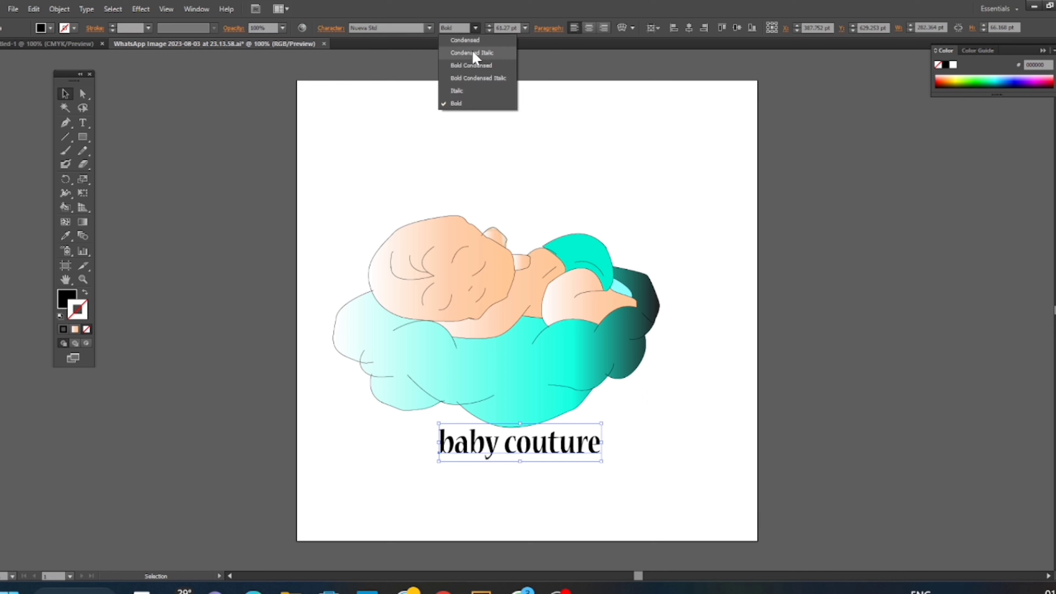
click(464, 89)
click(474, 27)
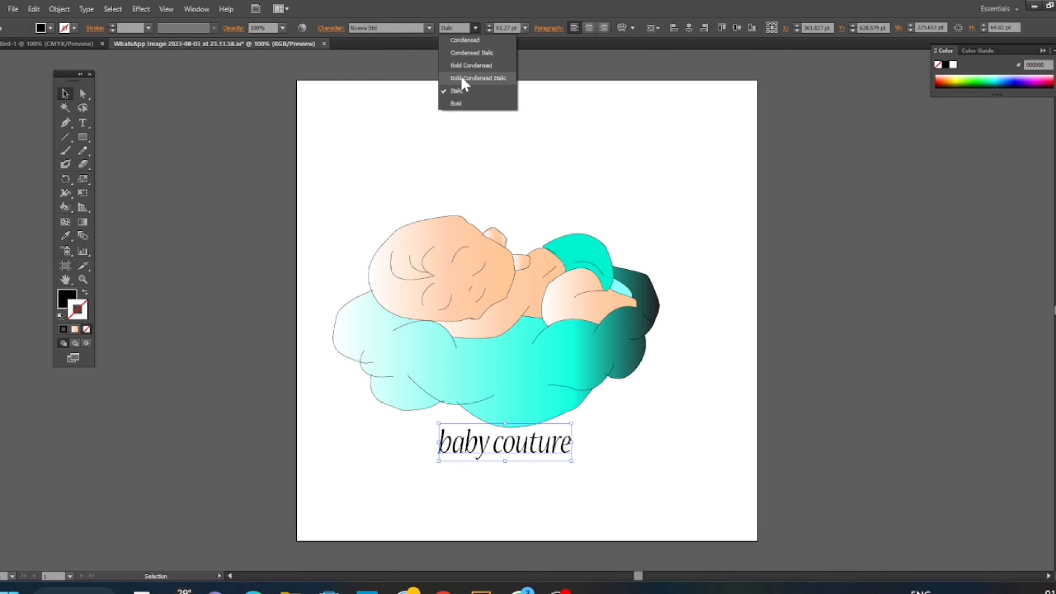
click(463, 102)
click(474, 27)
click(468, 64)
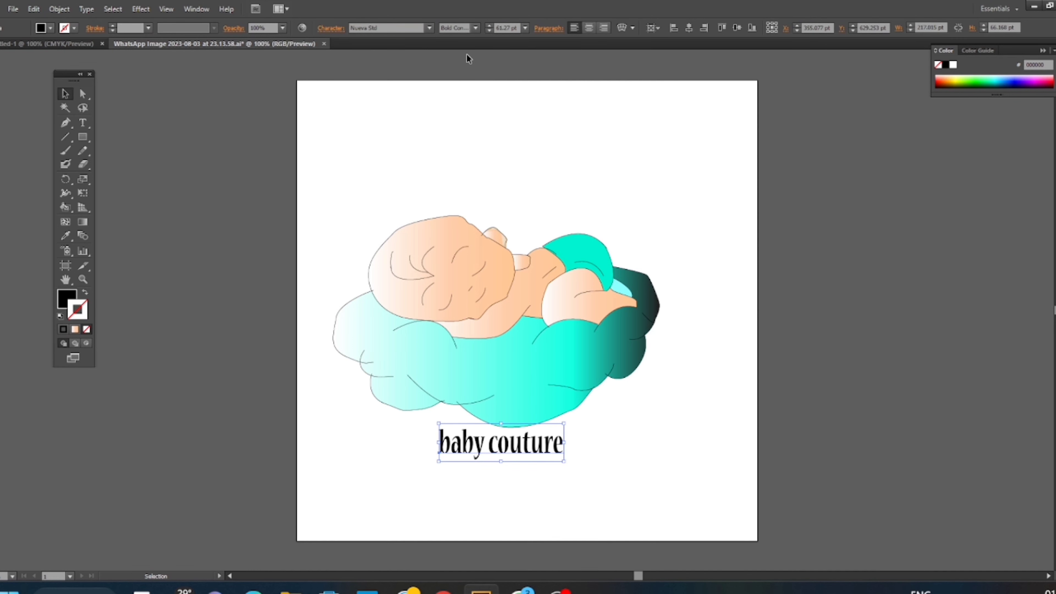
click(475, 28)
click(469, 102)
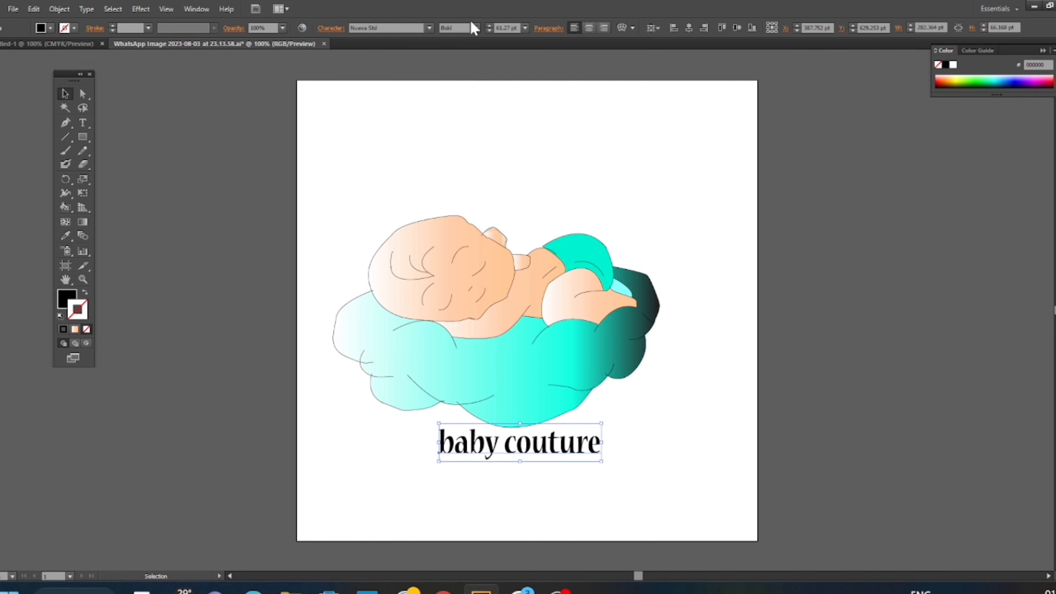
click(475, 27)
click(525, 28)
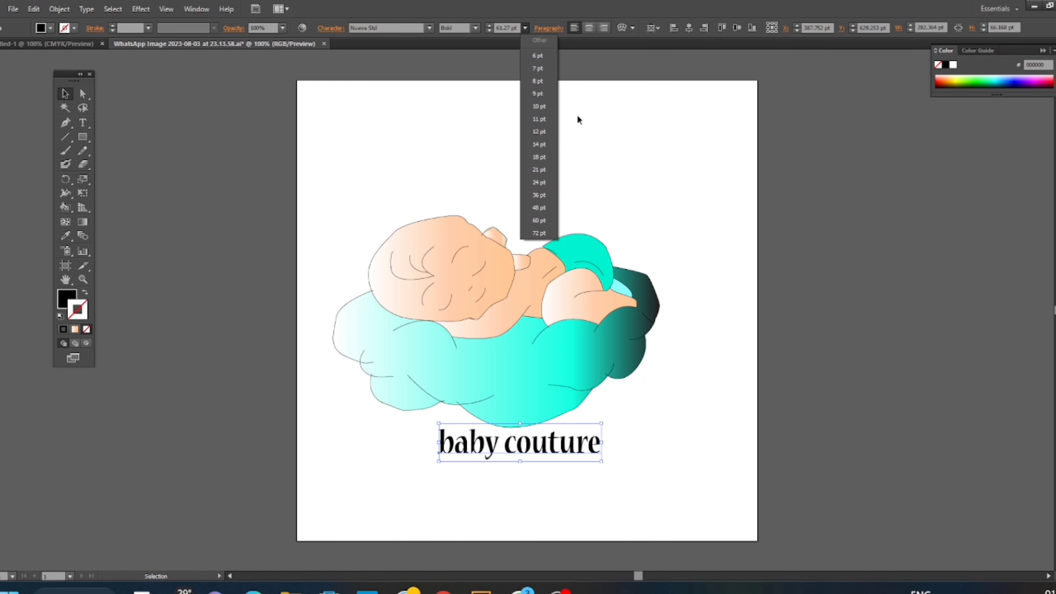
click(625, 55)
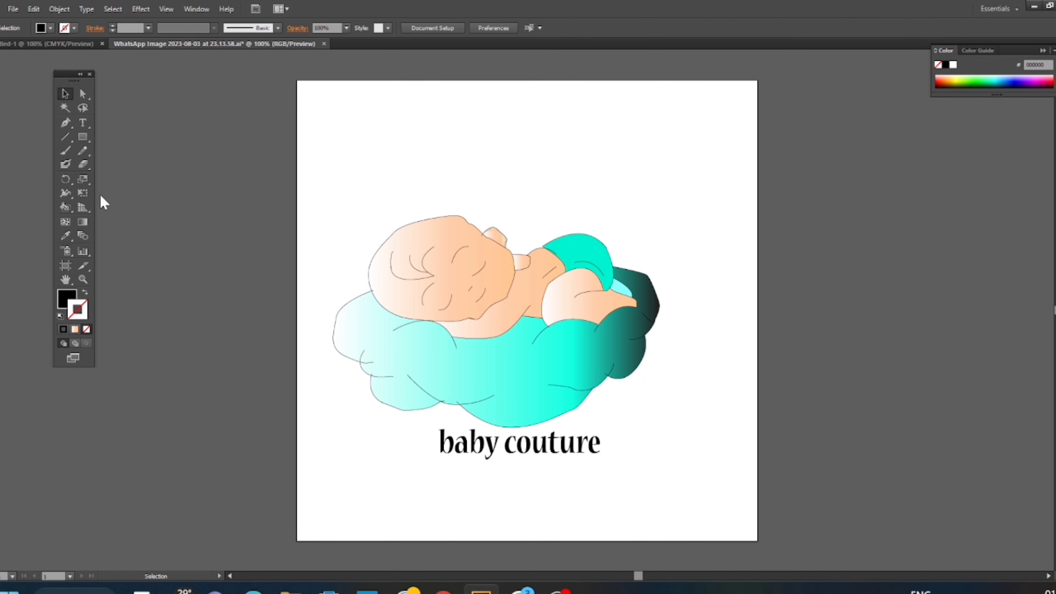
drag(549, 497, 466, 441)
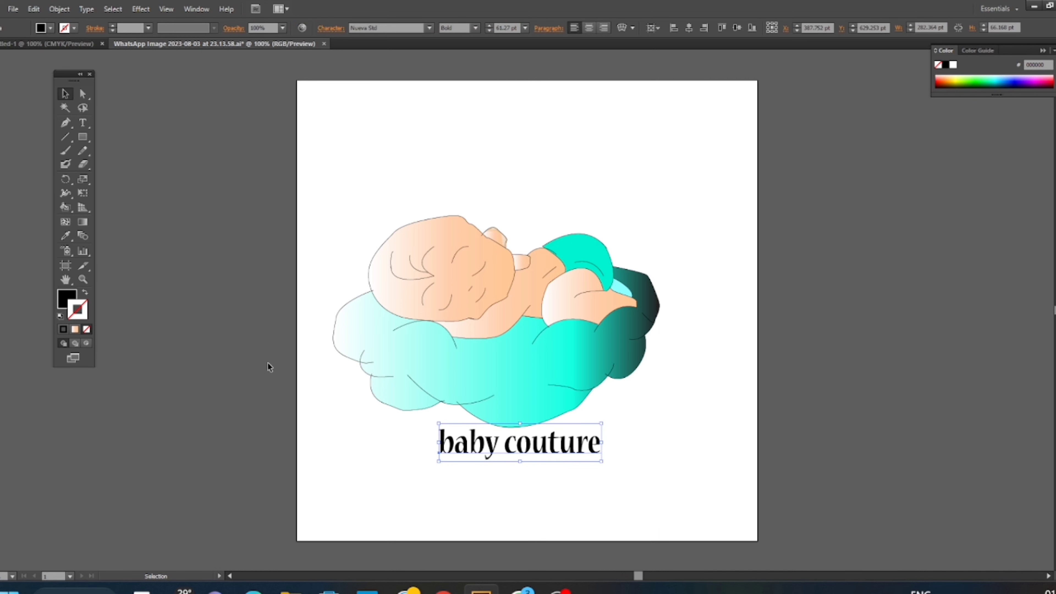
click(82, 93)
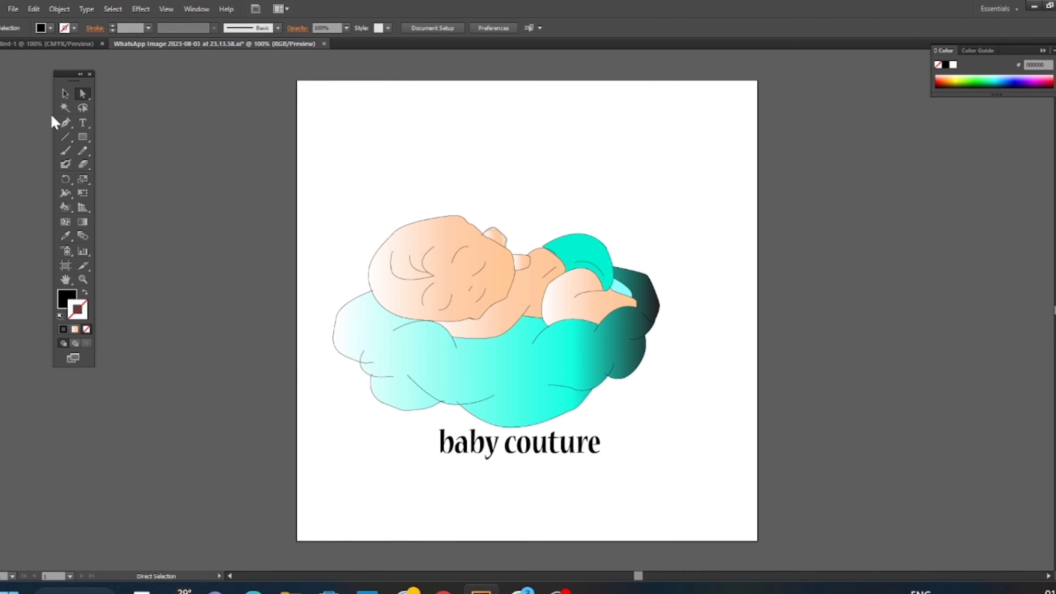
click(64, 137)
drag(381, 427, 486, 429)
click(539, 427)
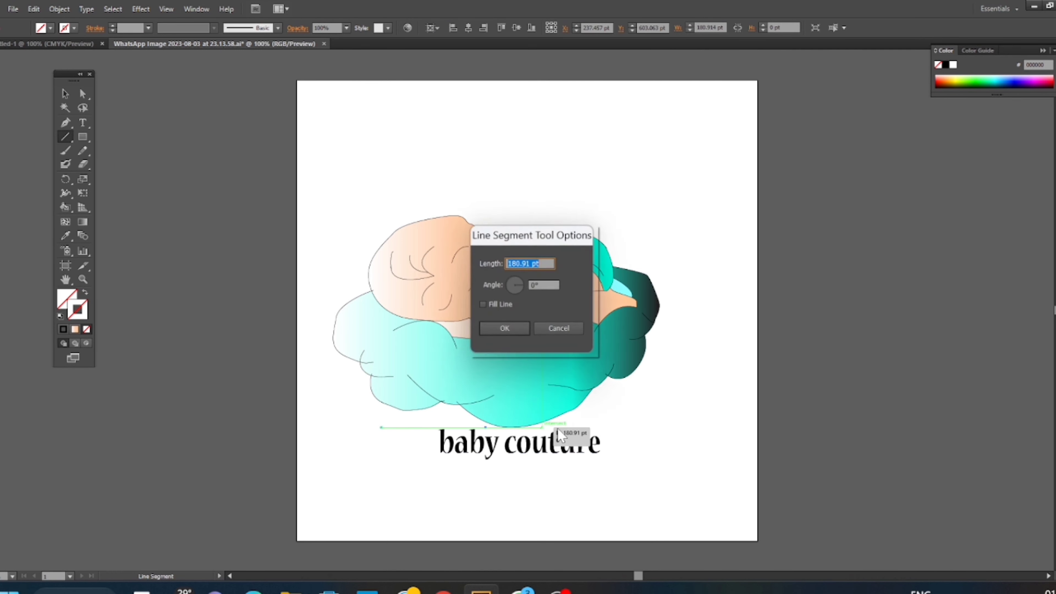
click(506, 330)
drag(403, 428, 403, 427)
- Set the stroke colour to black and delete the stray line segments beside the text
double_click(77, 309)
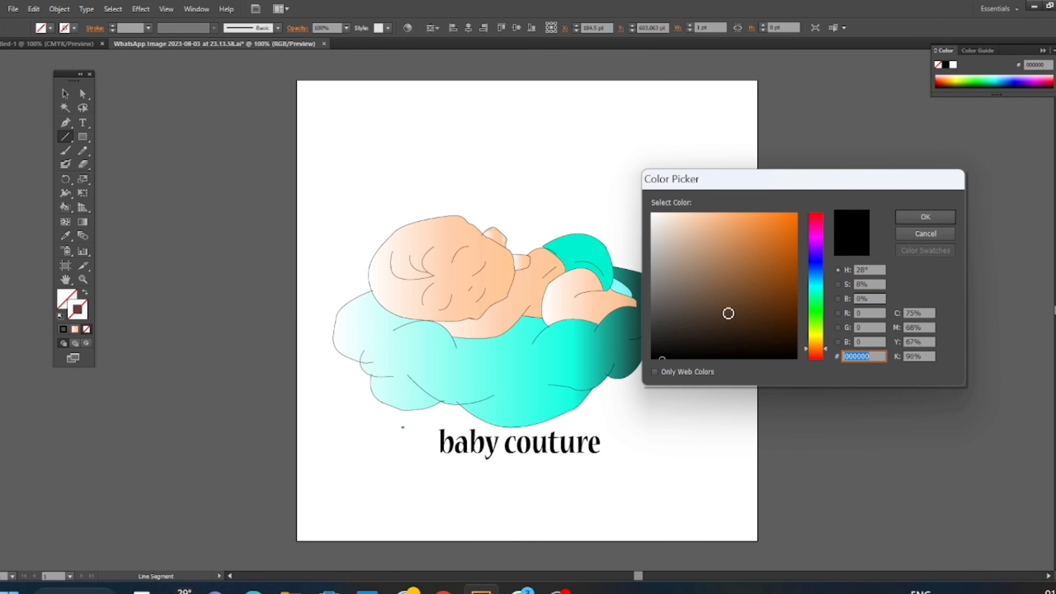
click(911, 214)
double_click(77, 309)
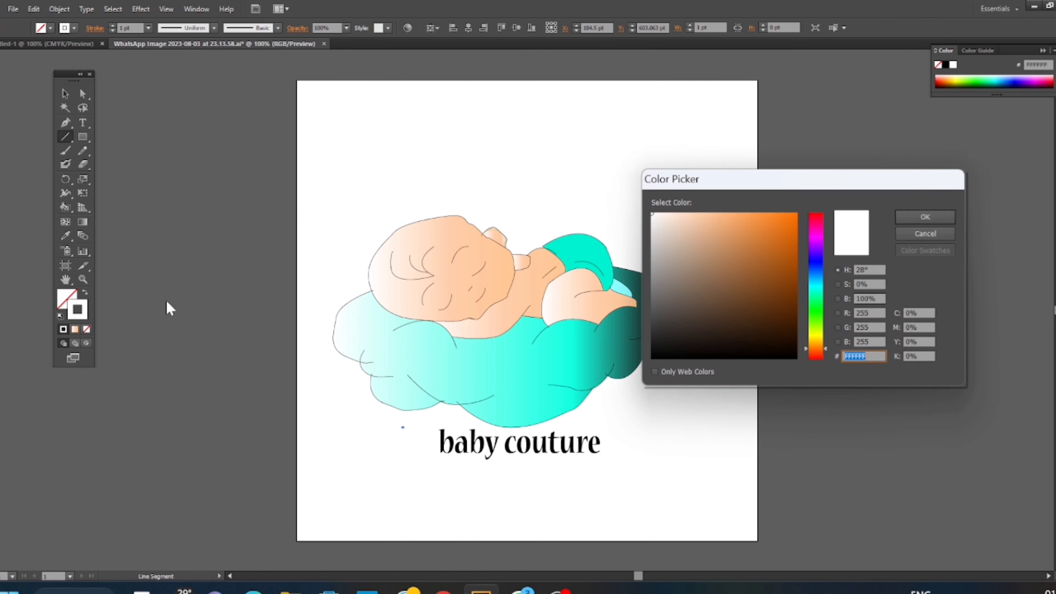
click(656, 354)
click(941, 215)
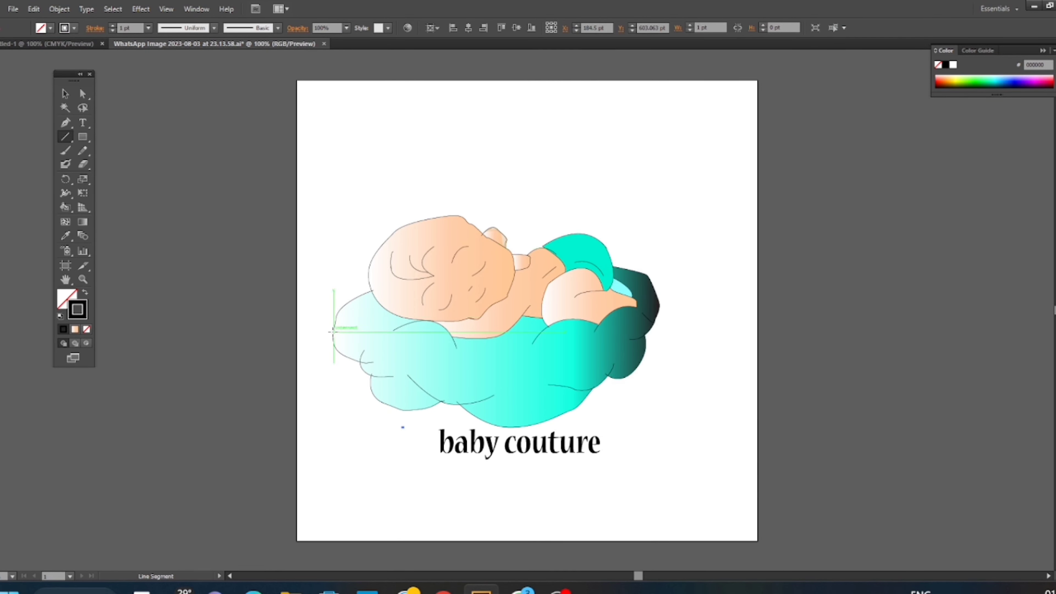
key(Delete)
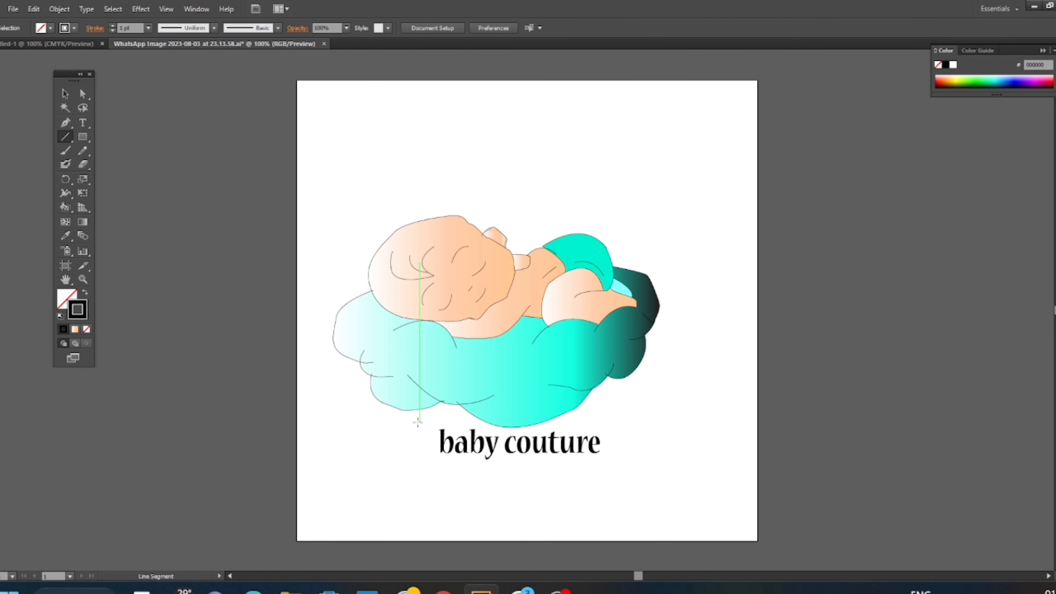
click(411, 428)
click(506, 330)
key(Delete)
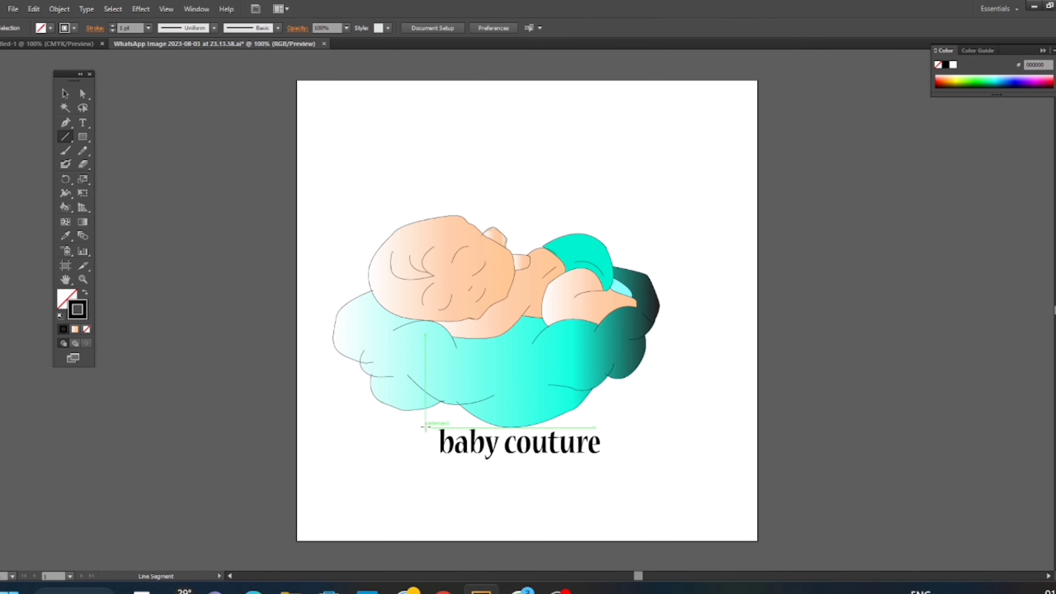
- Draw a horizontal line about 101 pt long just above "baby" and undo the misaligned line above "couture"
drag(423, 423, 617, 427)
key(a)
click(194, 139)
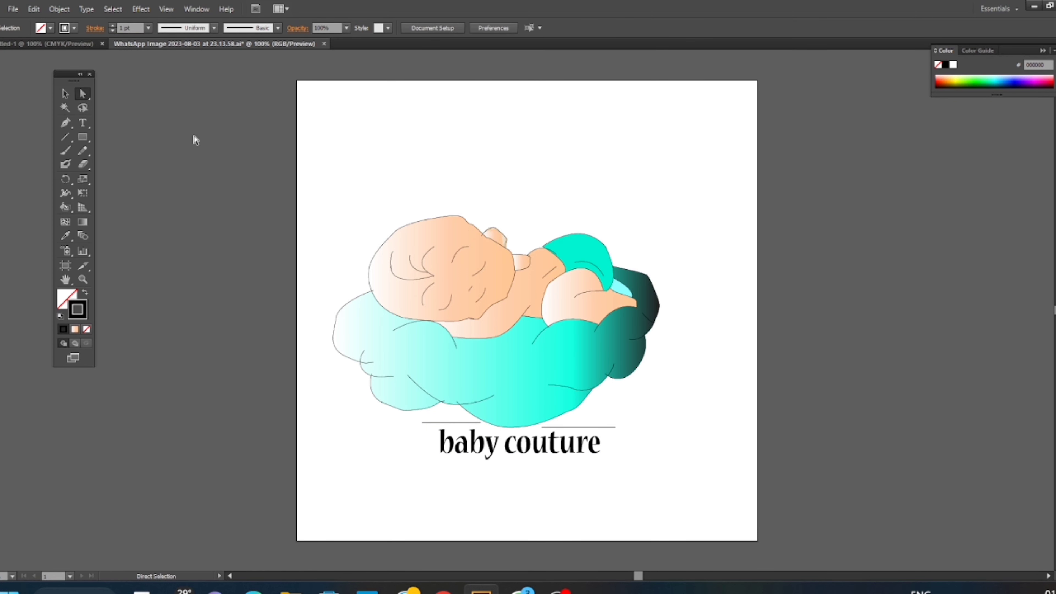
key(ctrl+z)
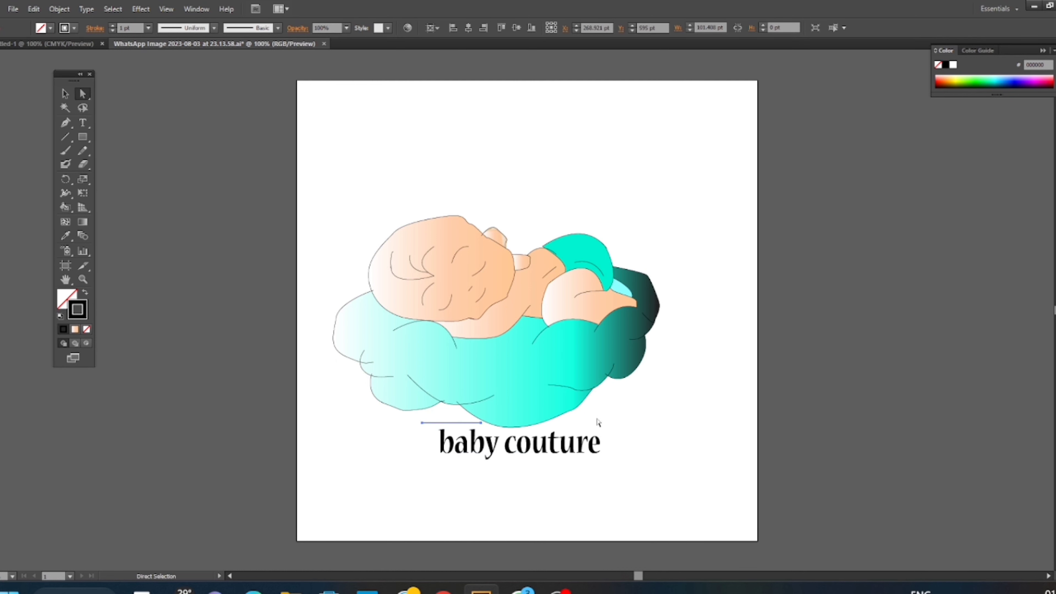
- Draw a second horizontal line about 81 pt long above the end of "couture", level with the first
click(65, 136)
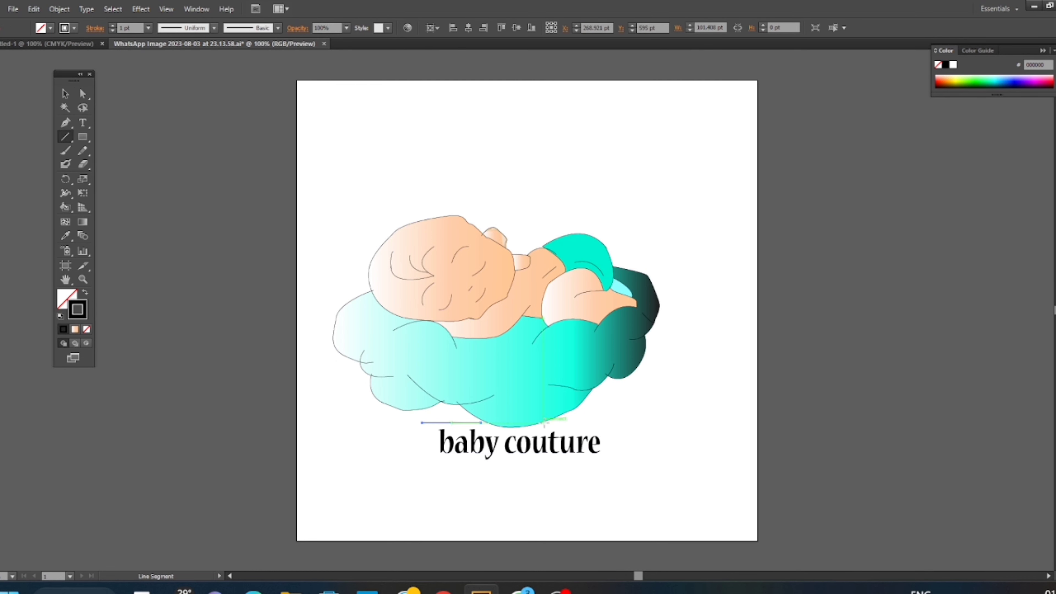
drag(543, 422, 590, 423)
click(79, 95)
click(195, 132)
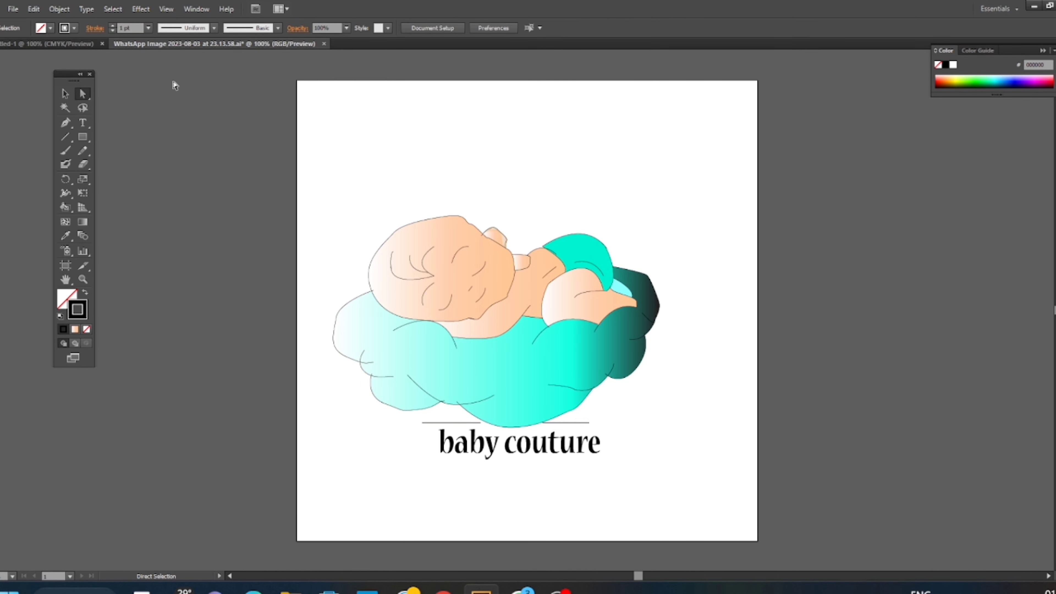
- Nudge the line above "couture" slightly right and up, and briefly preview the artwork with the panels hidden
click(65, 94)
click(575, 423)
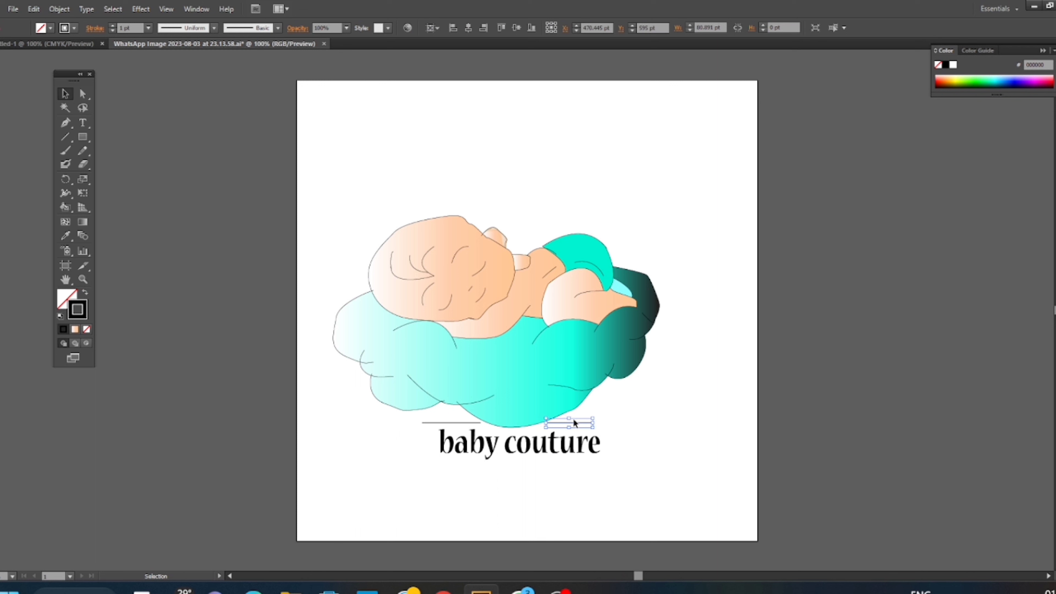
click(83, 93)
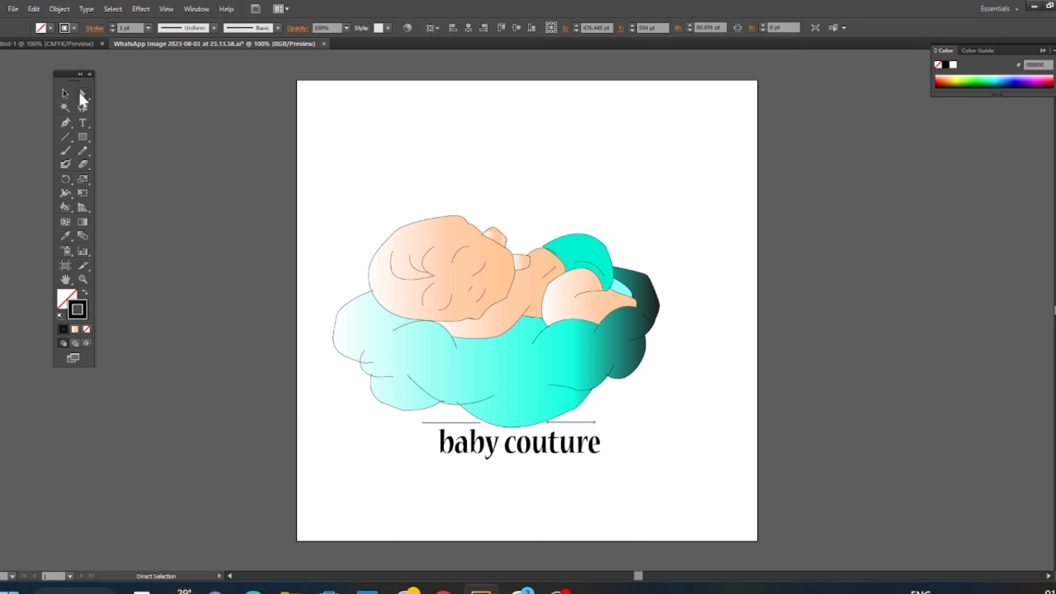
click(158, 111)
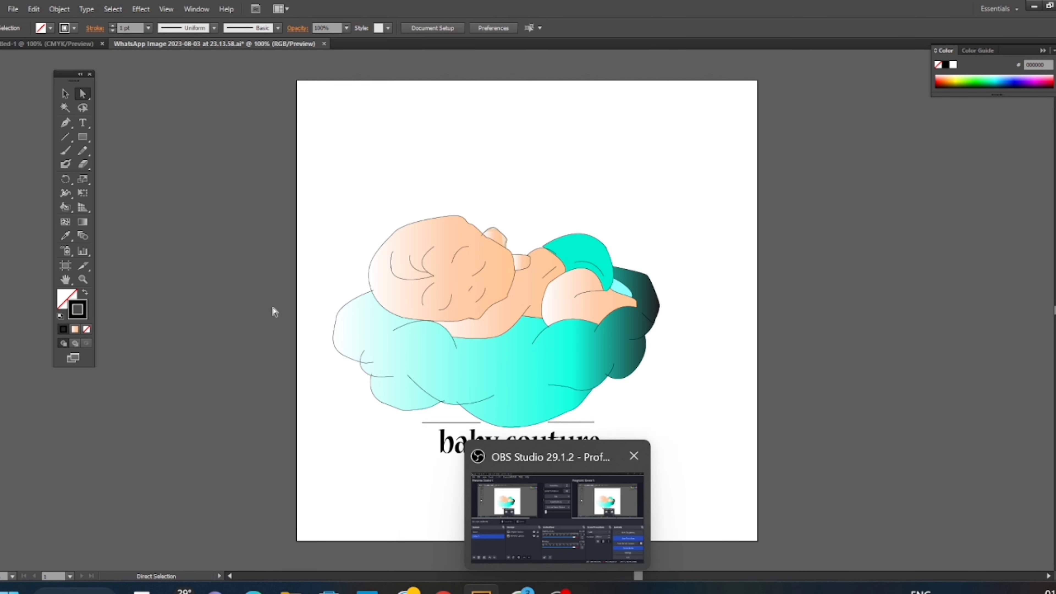
key(Tab)
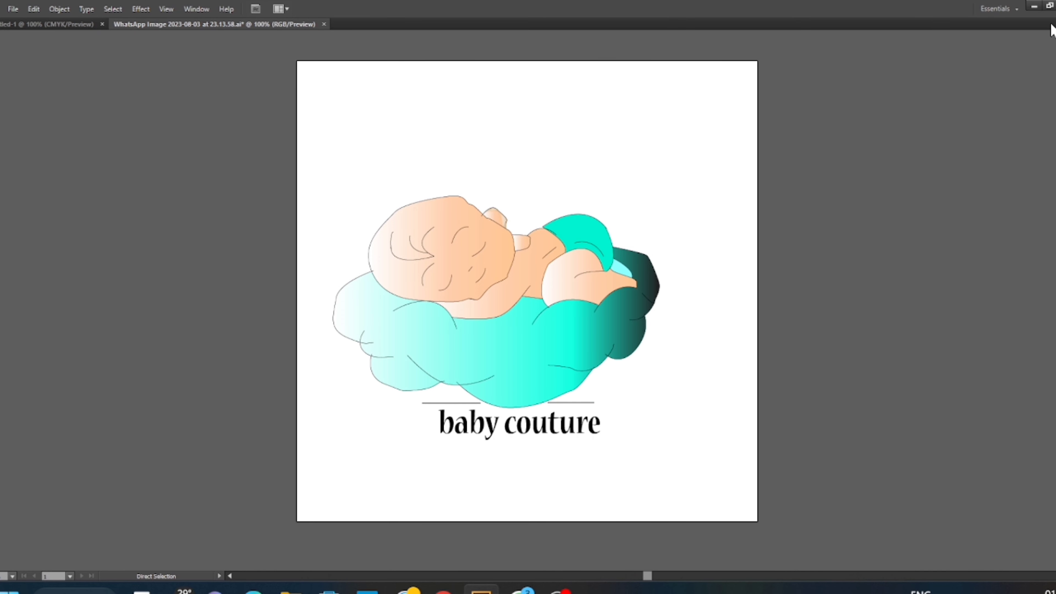
key(Tab)
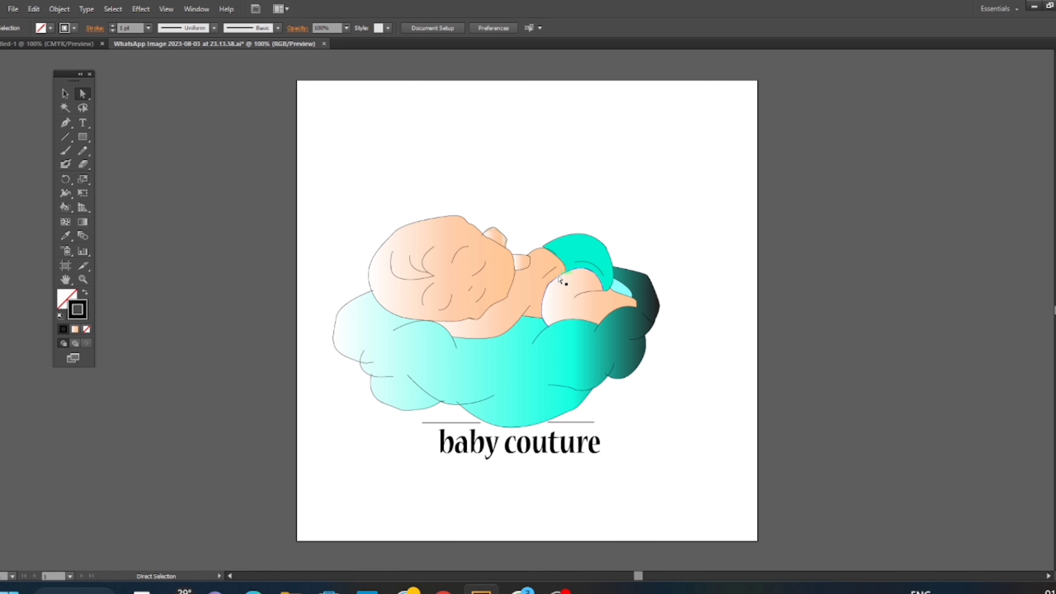
- Add the 12 pt placeholder text "hgfsgkshcjldjc dclhdtusu" and place it centred directly beneath "baby couture"
click(82, 123)
click(374, 137)
text(hgfsgkshcjldjc dclhdtusu)
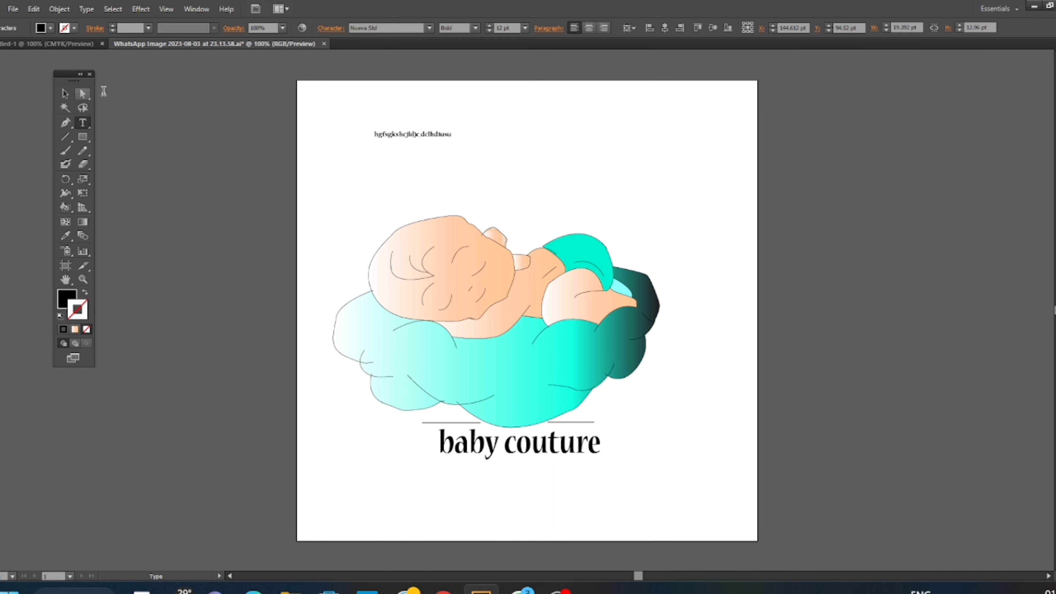
key(Escape)
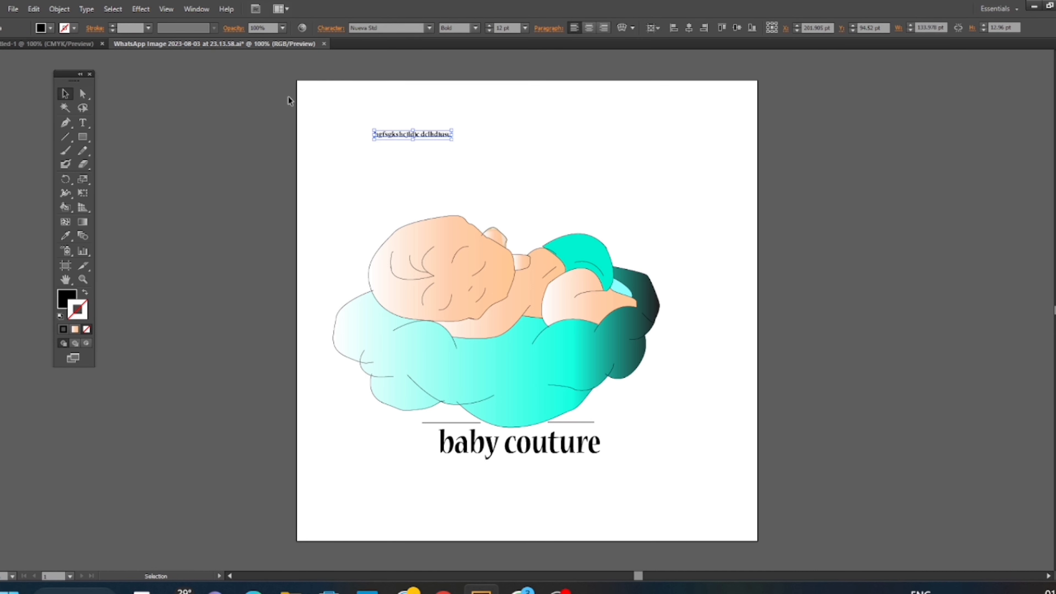
drag(410, 137, 509, 464)
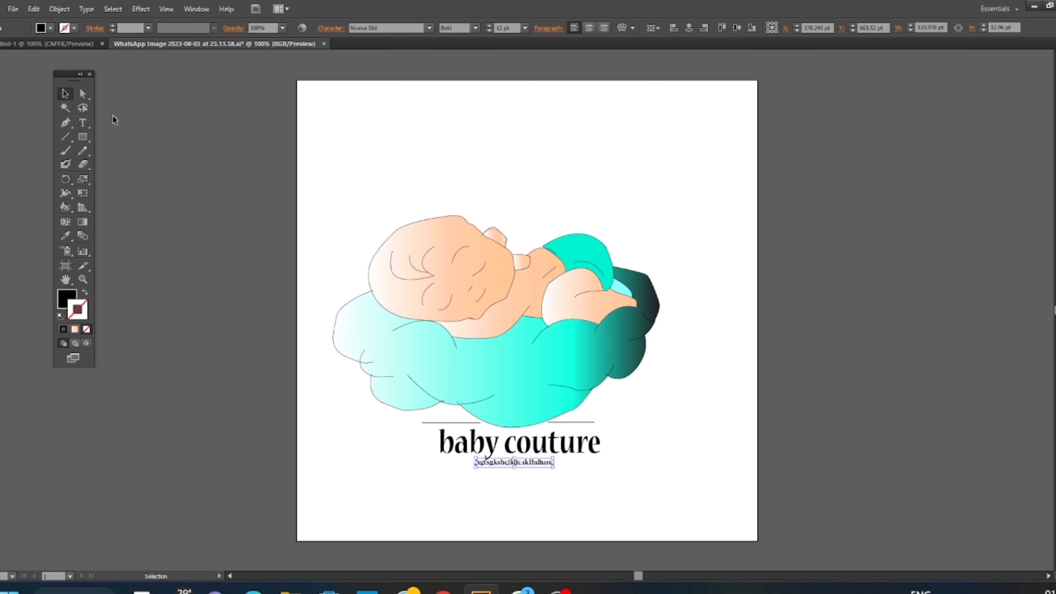
click(82, 94)
click(167, 117)
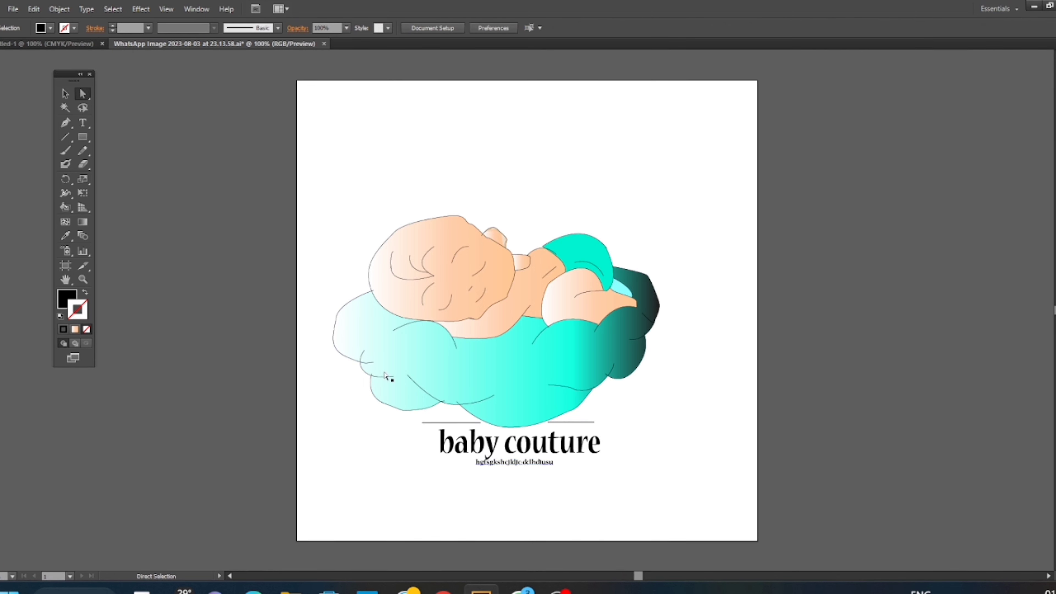
- Try stretching the placeholder tagline wider beneath "baby couture", and undo the stretch
click(65, 94)
click(501, 466)
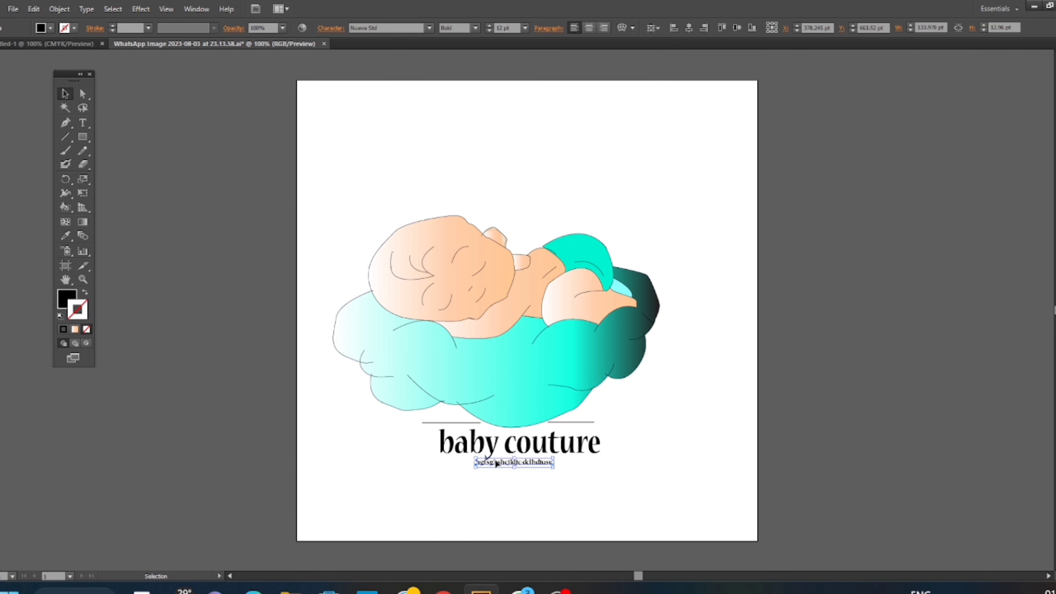
mouse_move(556, 465)
mouse_down()
mouse_move(636, 465)
mouse_move(574, 465)
mouse_up()
drag(507, 466, 508, 466)
click(517, 475)
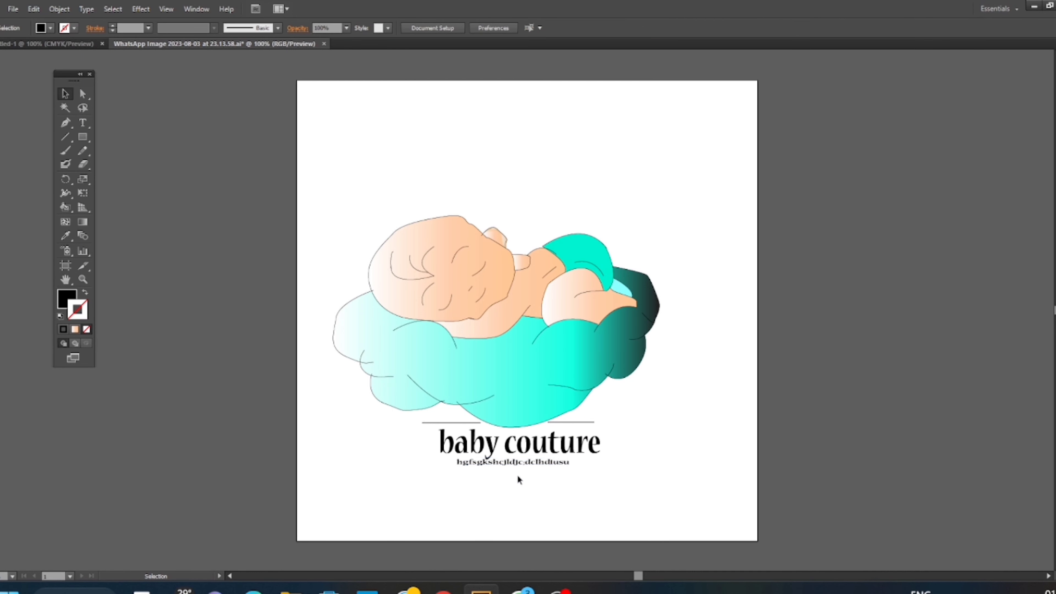
click(83, 94)
key(ctrl+z)
key(ctrl+z)
key(ctrl+z)
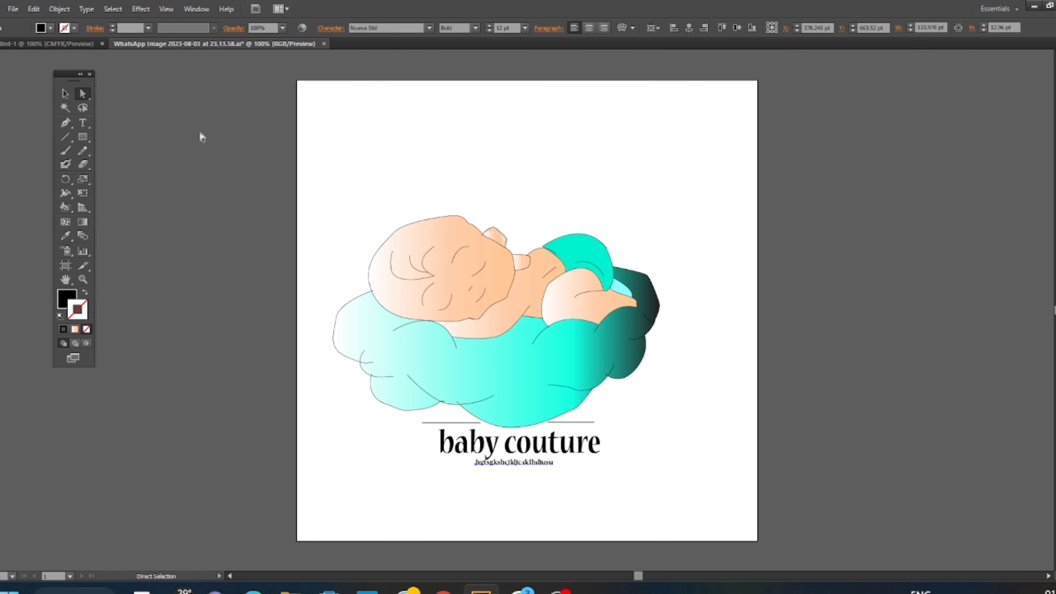
- Deselect the tagline and hide the panels to view the finished logo
click(137, 127)
key(Tab)
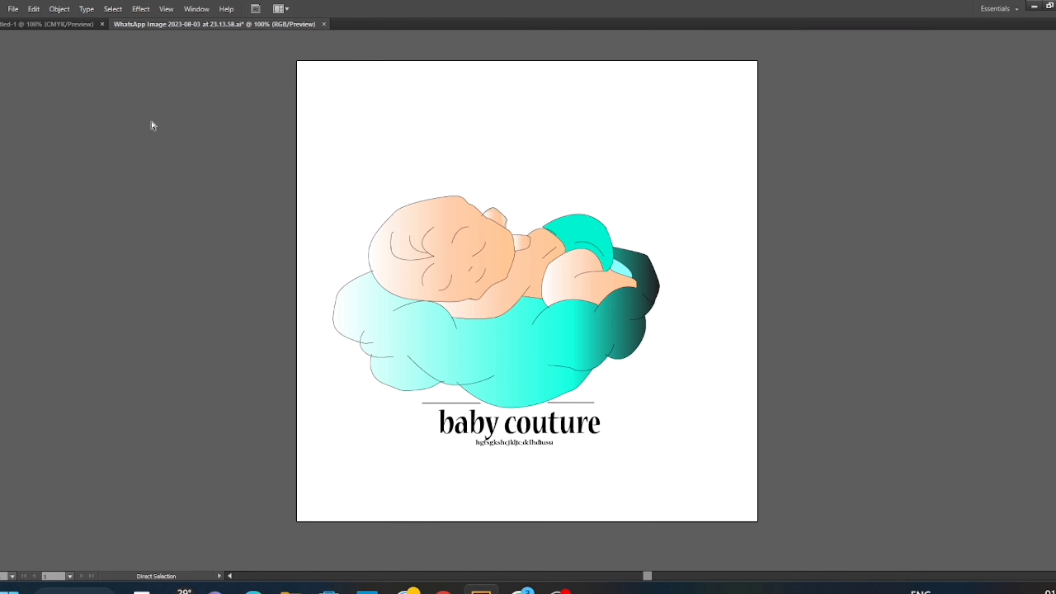